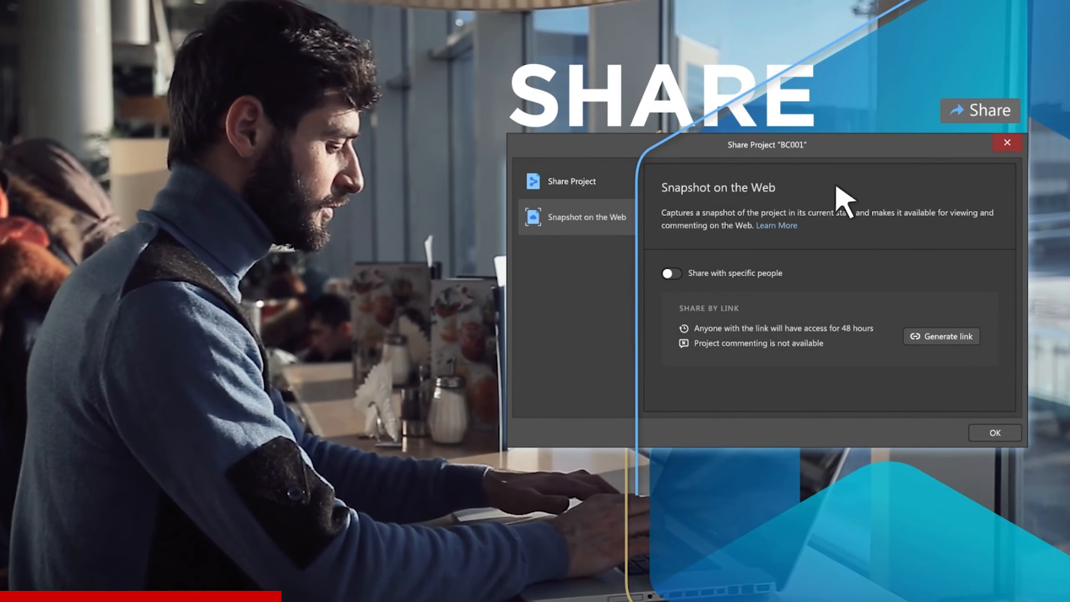
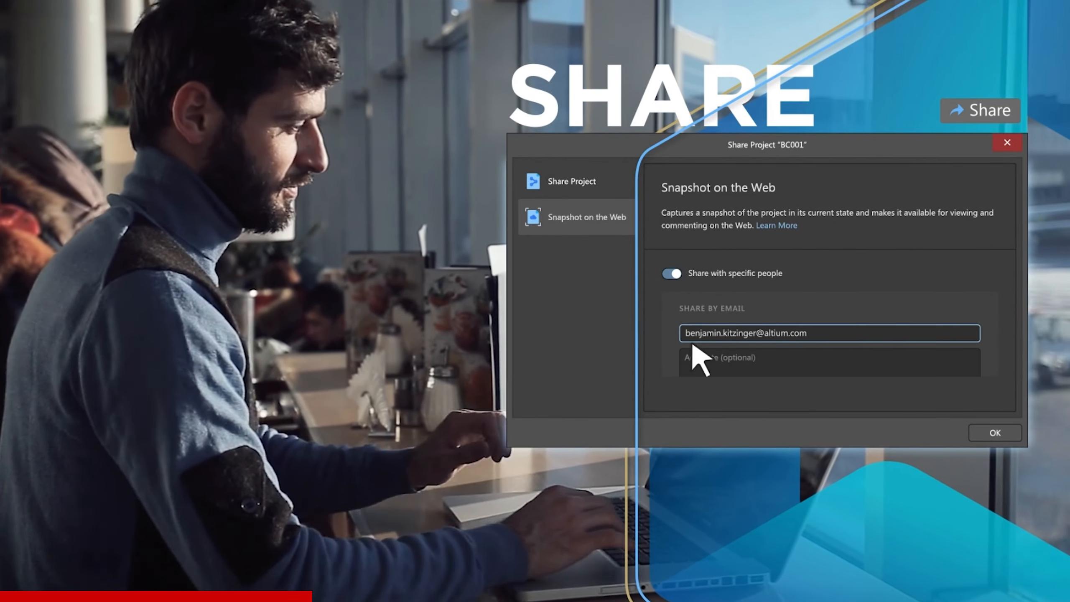
Enter the recipient's e-mail address and start sharing the project snapshot on the web
{"action": "key", "text": "Return"}
{"action": "left_click", "coordinate": [986, 434]}
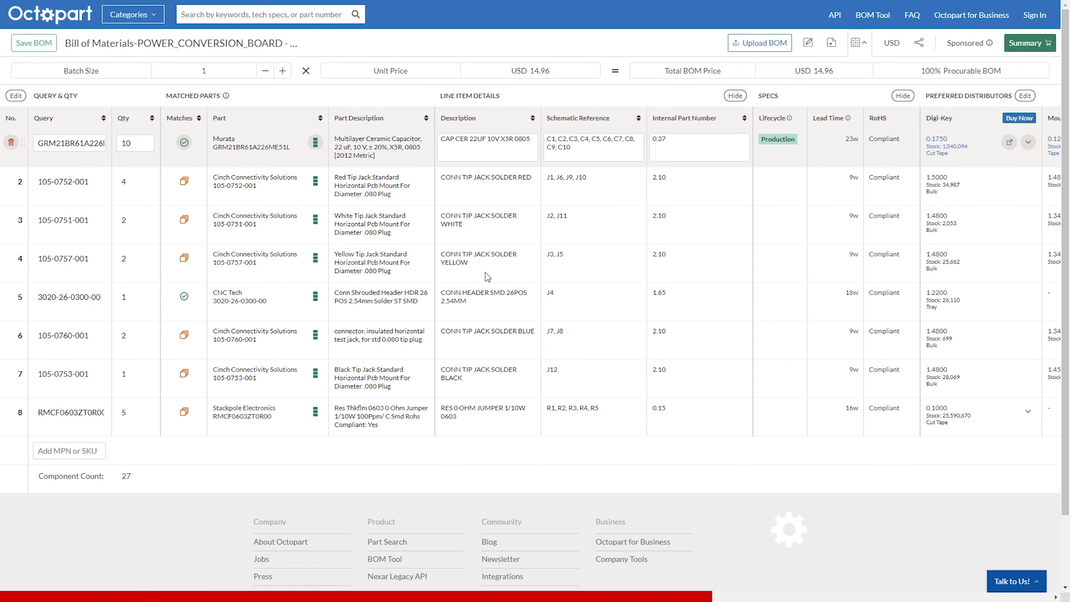
{"action": "mouse_move", "coordinate": [315, 149]}
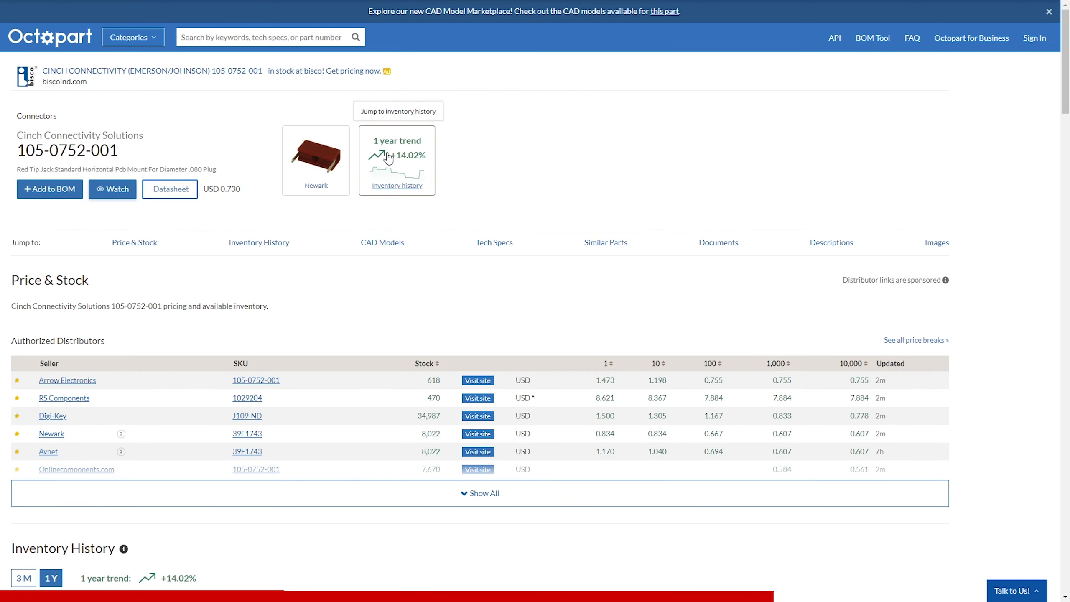
{"action": "left_click", "coordinate": [389, 159]}
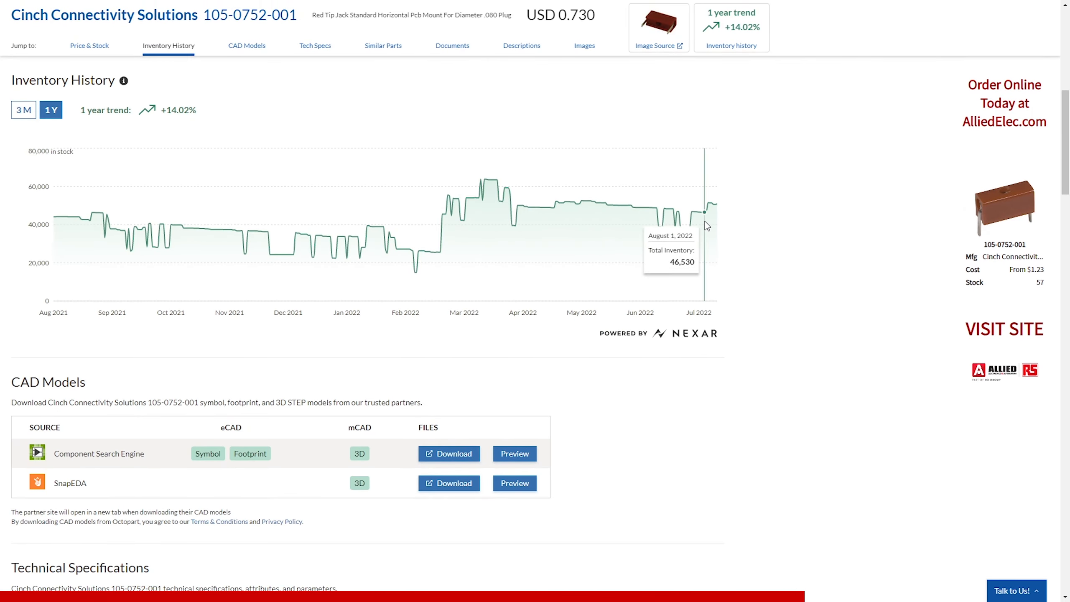
{"action": "left_click", "coordinate": [23, 109]}
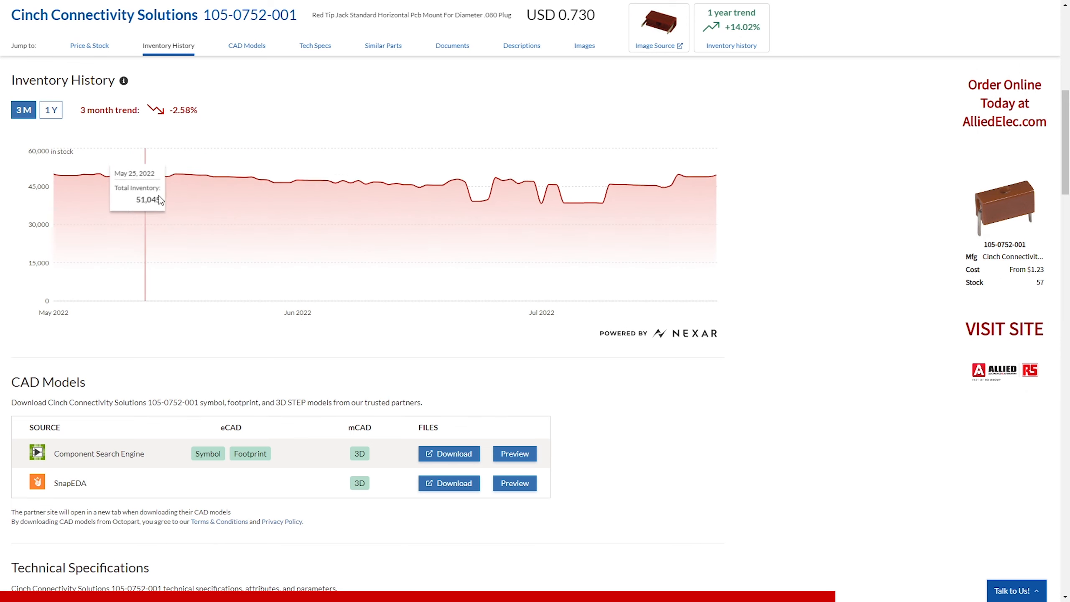
Preview the part's Component Search Engine CAD models, then close the preview
{"action": "left_click_drag", "start_coordinate": [62, 483], "coordinate": [96, 486]}
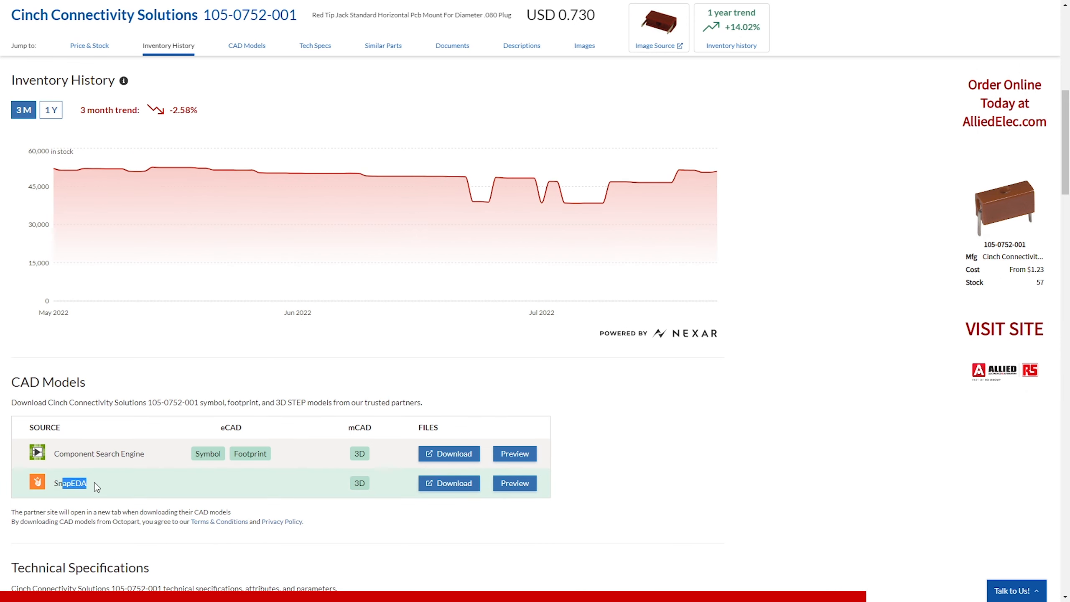
{"action": "left_click", "coordinate": [515, 454]}
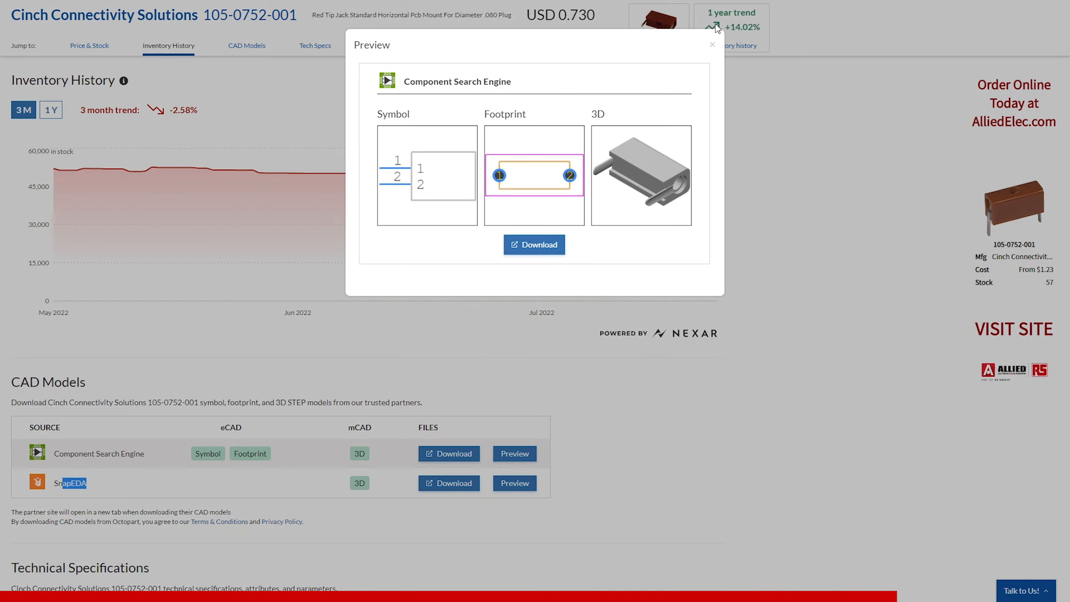
{"action": "left_click", "coordinate": [712, 47]}
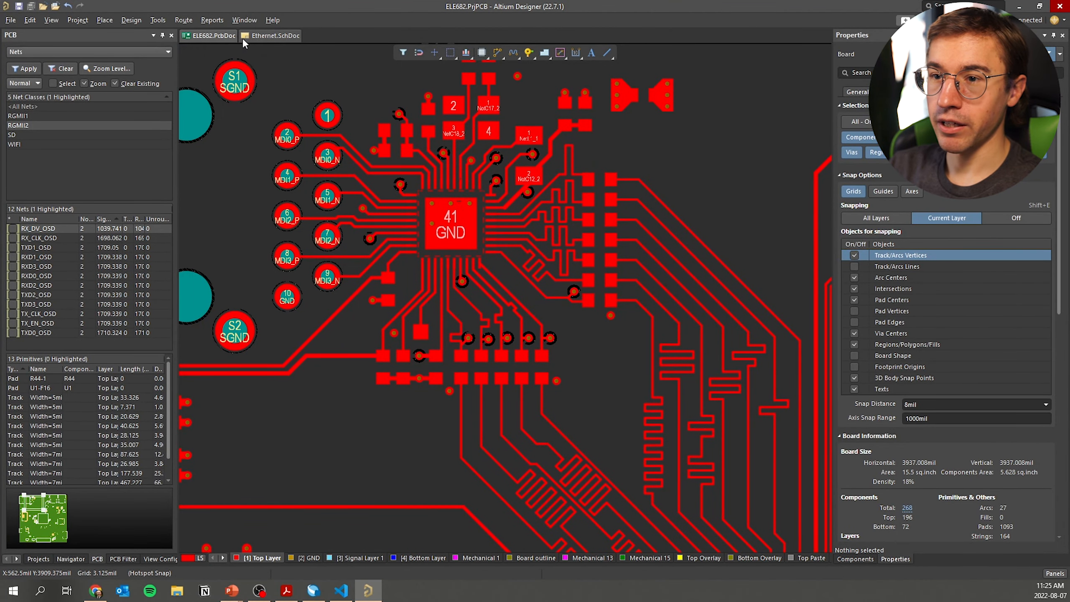
{"action": "left_click", "coordinate": [244, 37]}
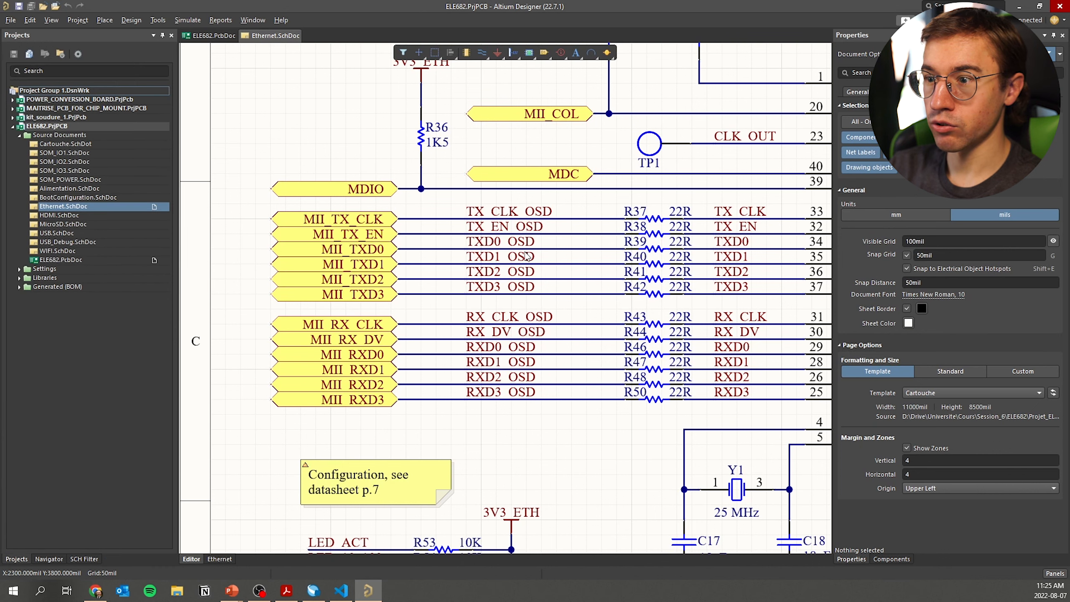
{"action": "left_click_drag", "start_coordinate": [240, 206], "coordinate": [641, 422]}
{"action": "left_click", "coordinate": [585, 425]}
{"action": "left_click_drag", "start_coordinate": [263, 209], "coordinate": [624, 428]}
{"action": "left_click", "coordinate": [544, 413]}
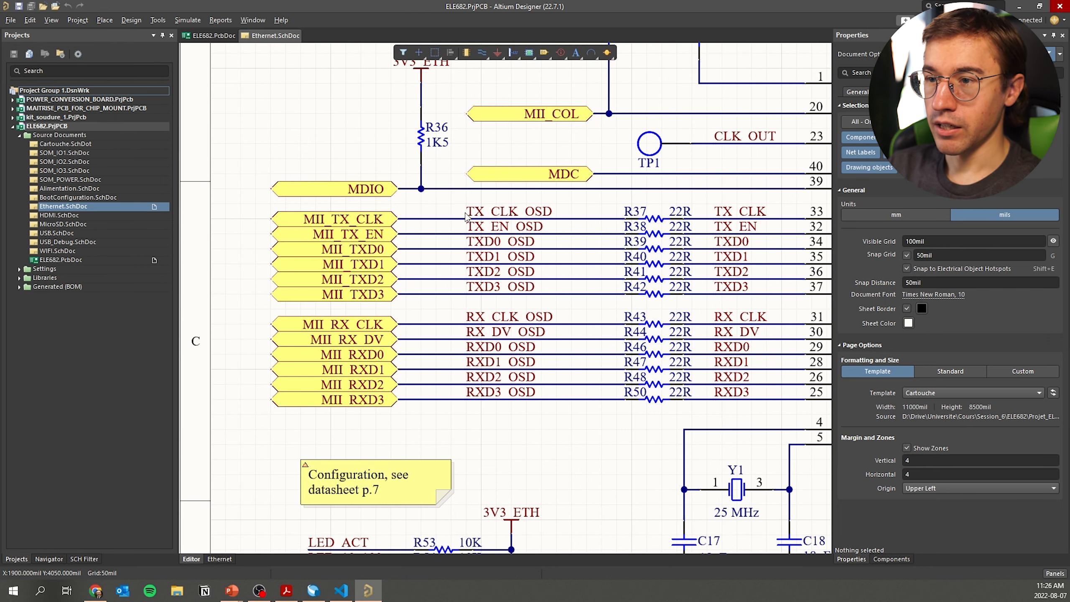
{"action": "scroll", "coordinate": [483, 237], "scroll_direction": "down", "scroll_amount": 2, "text": "ctrl"}
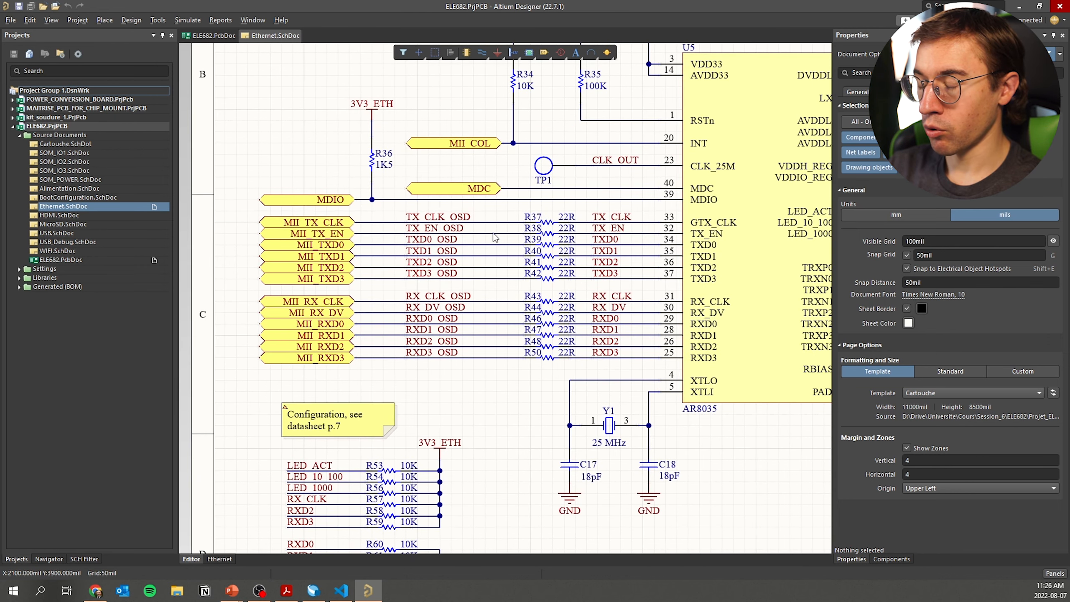
{"action": "scroll", "coordinate": [469, 254], "scroll_direction": "down", "scroll_amount": 5, "text": "ctrl"}
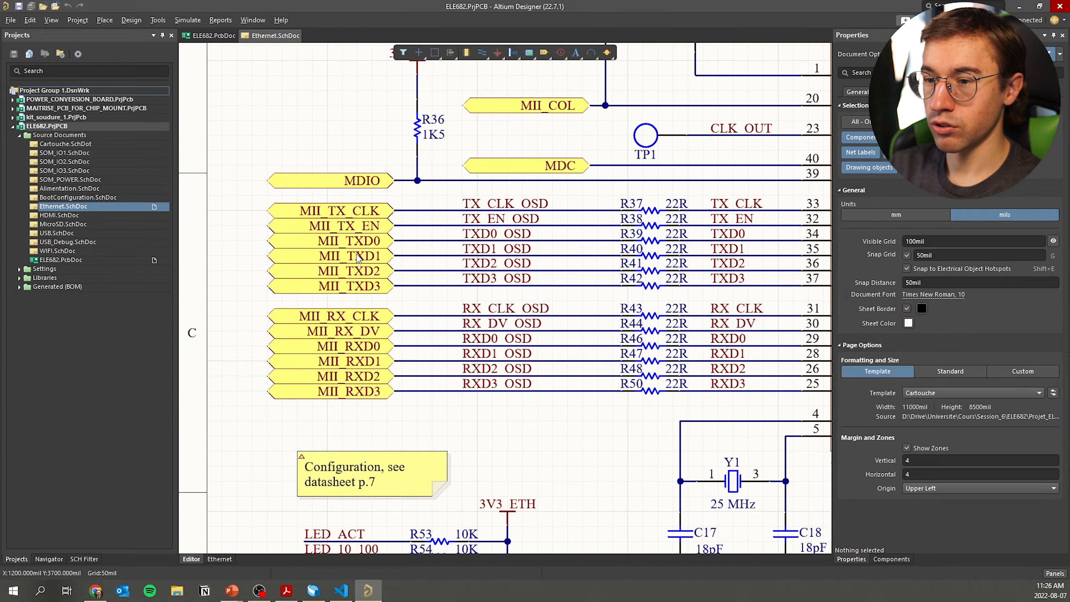
{"action": "scroll", "coordinate": [467, 275], "scroll_direction": "right", "scroll_amount": 2, "text": "shift"}
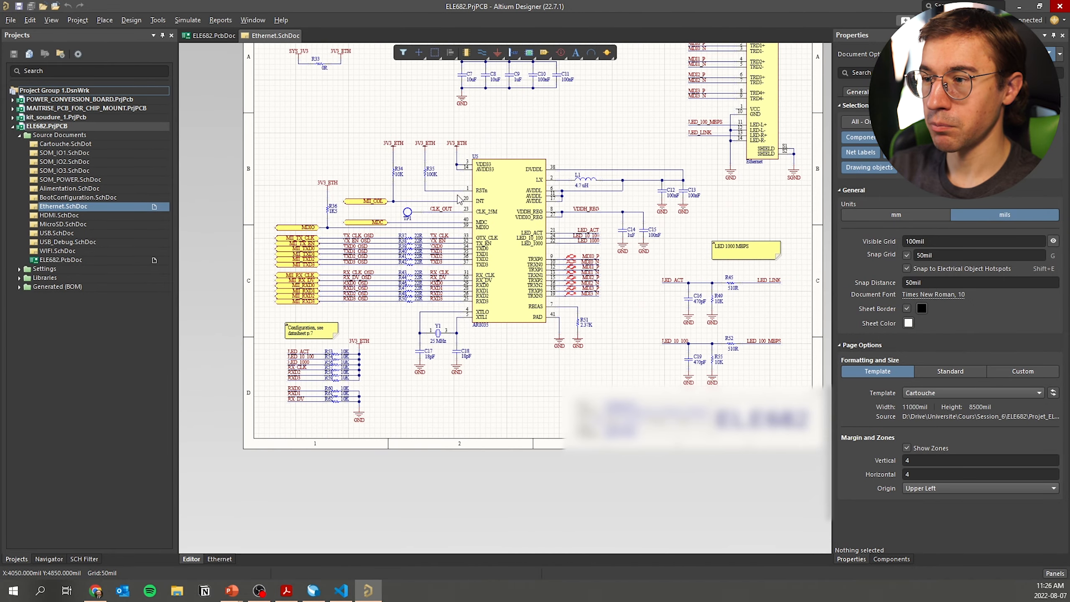
{"action": "scroll", "coordinate": [483, 269], "scroll_direction": "up", "scroll_amount": 3}
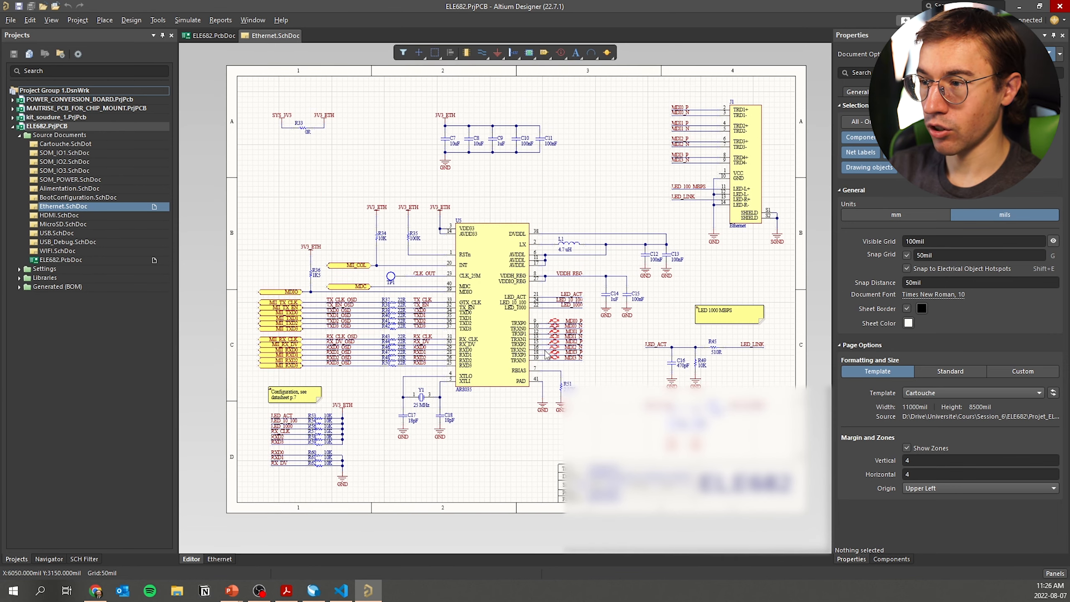
{"action": "scroll", "coordinate": [675, 312], "scroll_direction": "up", "scroll_amount": 3, "text": "ctrl"}
{"action": "left_click_drag", "start_coordinate": [675, 285], "coordinate": [580, 372]}
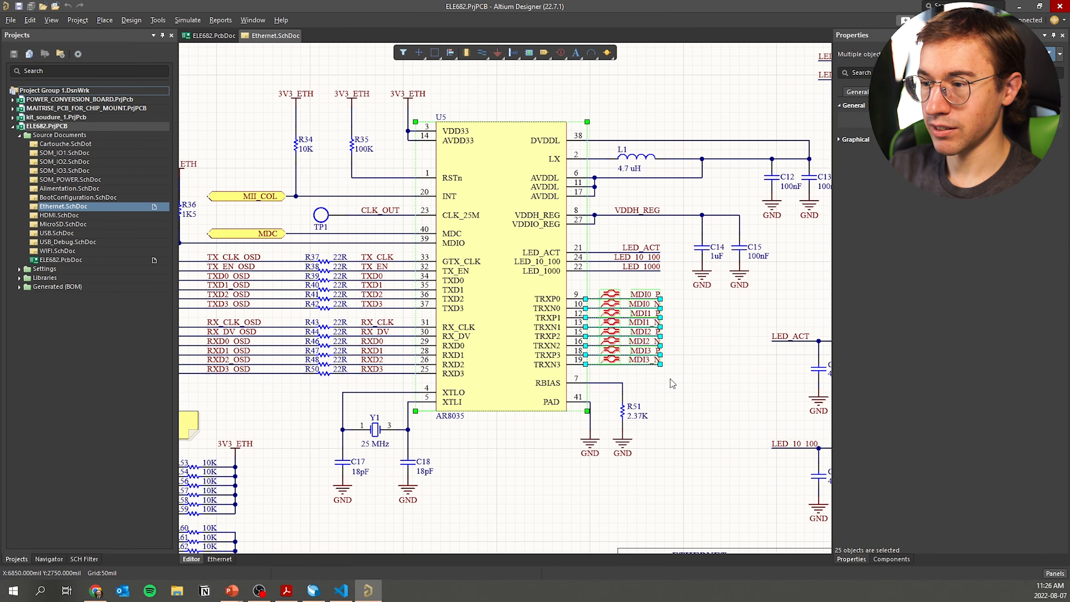
{"action": "left_click", "coordinate": [670, 379]}
{"action": "scroll", "coordinate": [641, 354], "scroll_direction": "up", "scroll_amount": 3, "text": "ctrl"}
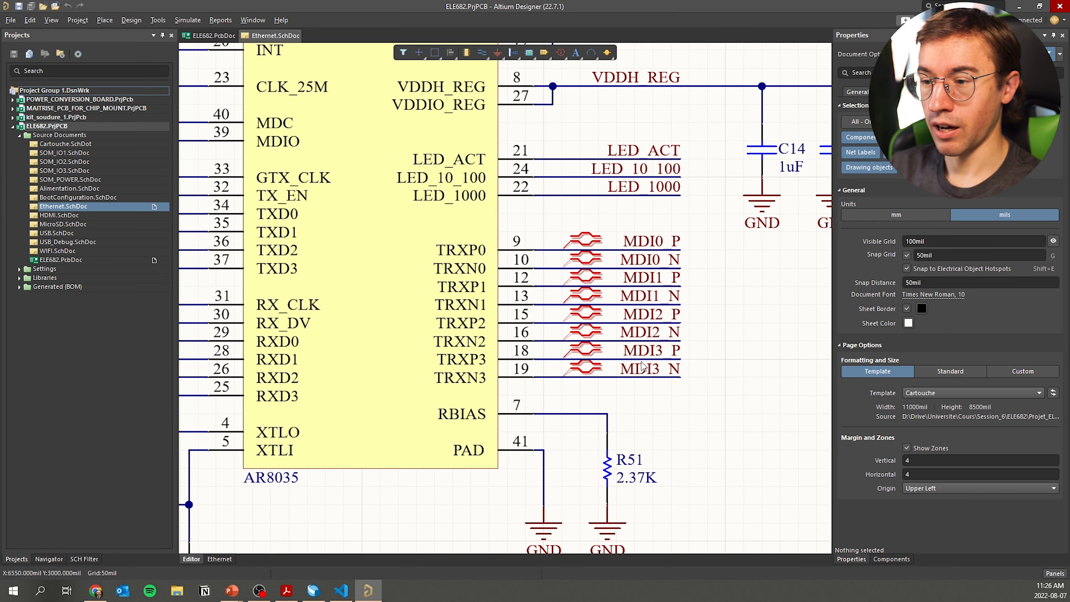
{"action": "scroll", "coordinate": [659, 379], "scroll_direction": "down", "scroll_amount": 2, "text": "ctrl"}
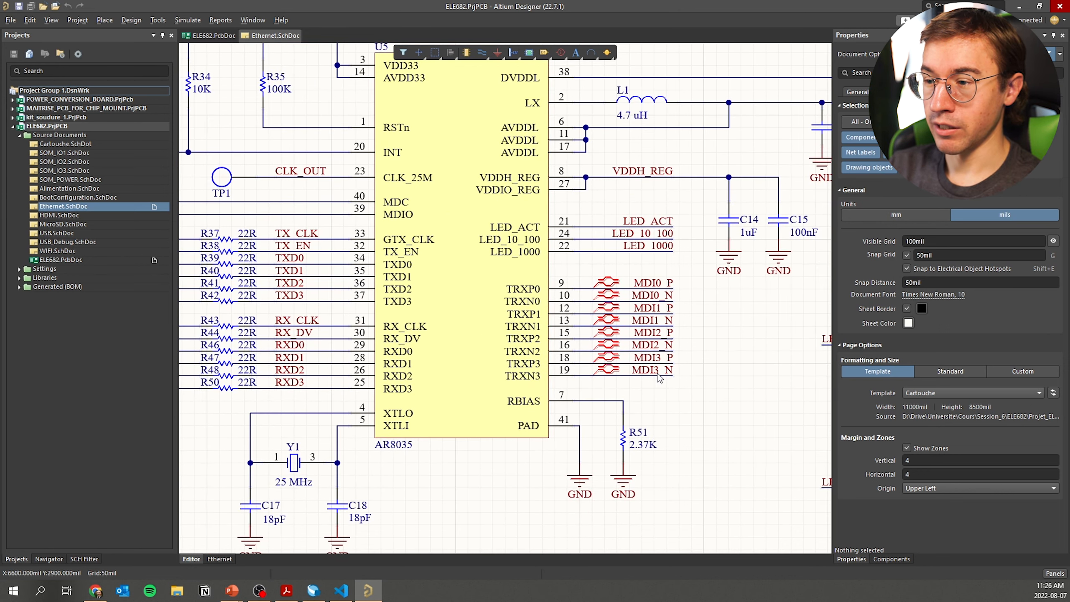
{"action": "scroll", "coordinate": [659, 379], "scroll_direction": "left", "scroll_amount": 5, "text": "shift"}
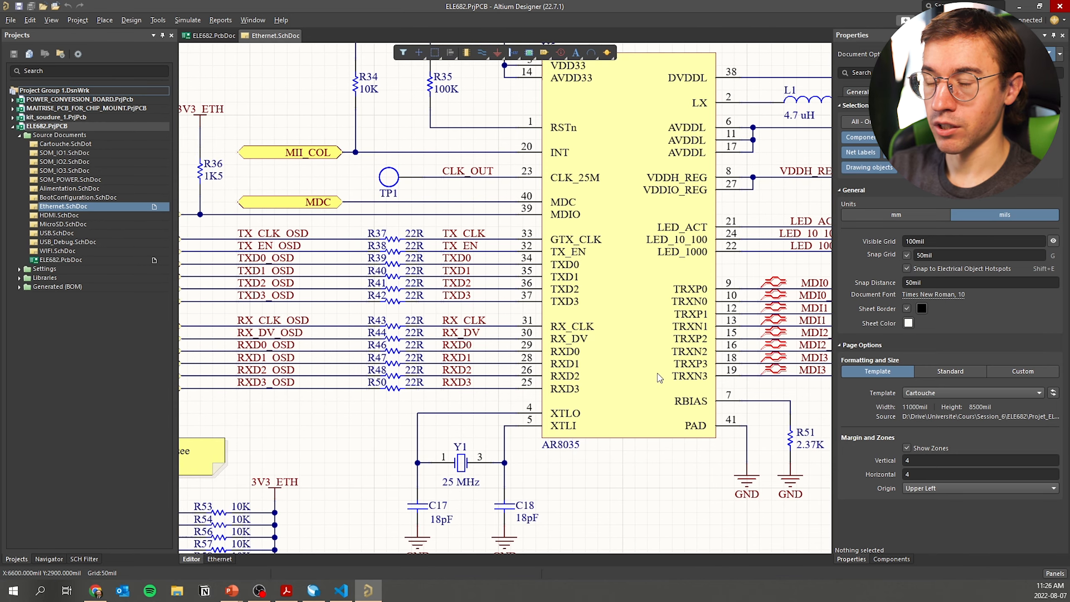
{"action": "scroll", "coordinate": [238, 249], "scroll_direction": "up", "scroll_amount": 2, "text": "ctrl"}
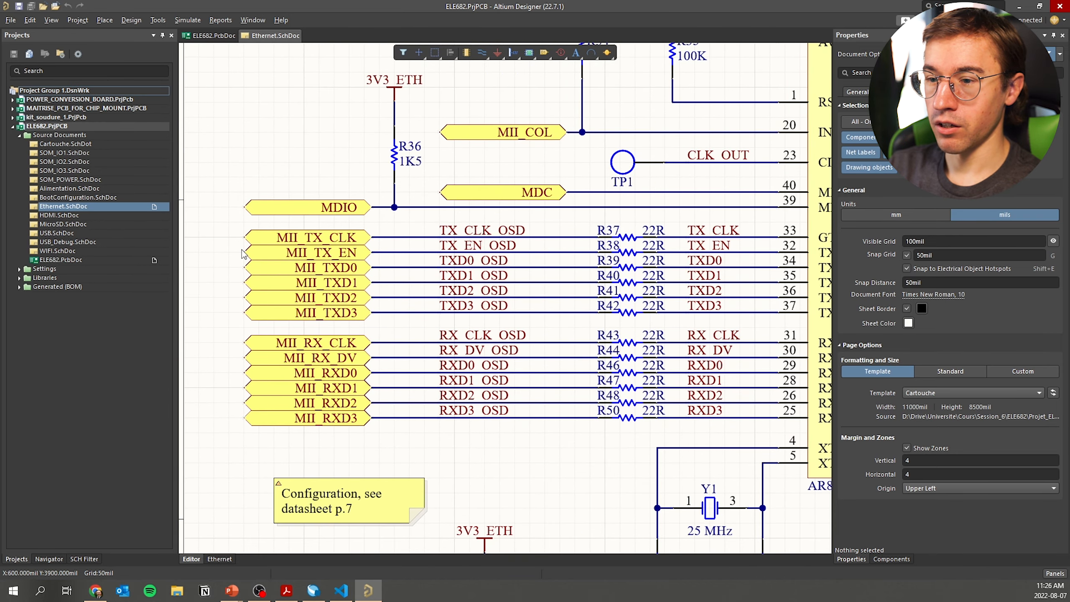
{"action": "left_click_drag", "start_coordinate": [235, 230], "coordinate": [647, 456]}
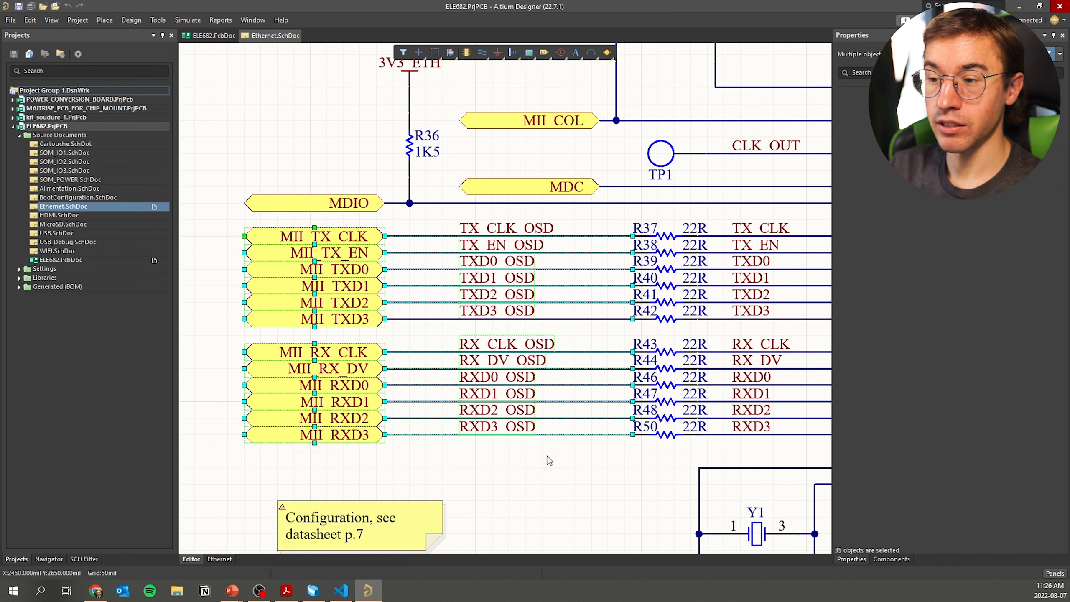
{"action": "left_click", "coordinate": [487, 454]}
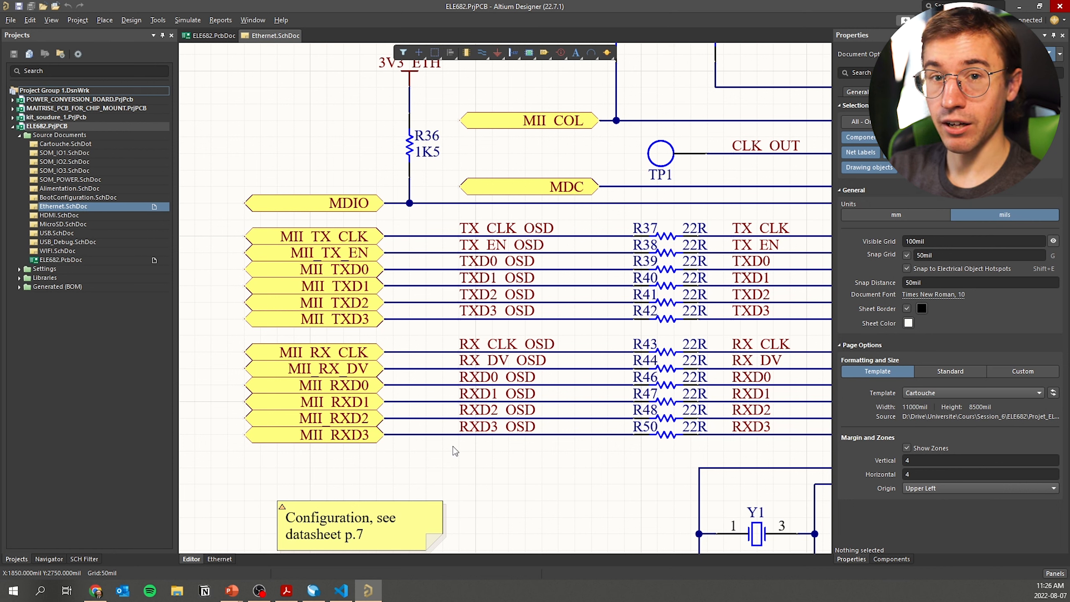
{"action": "left_click", "coordinate": [228, 40]}
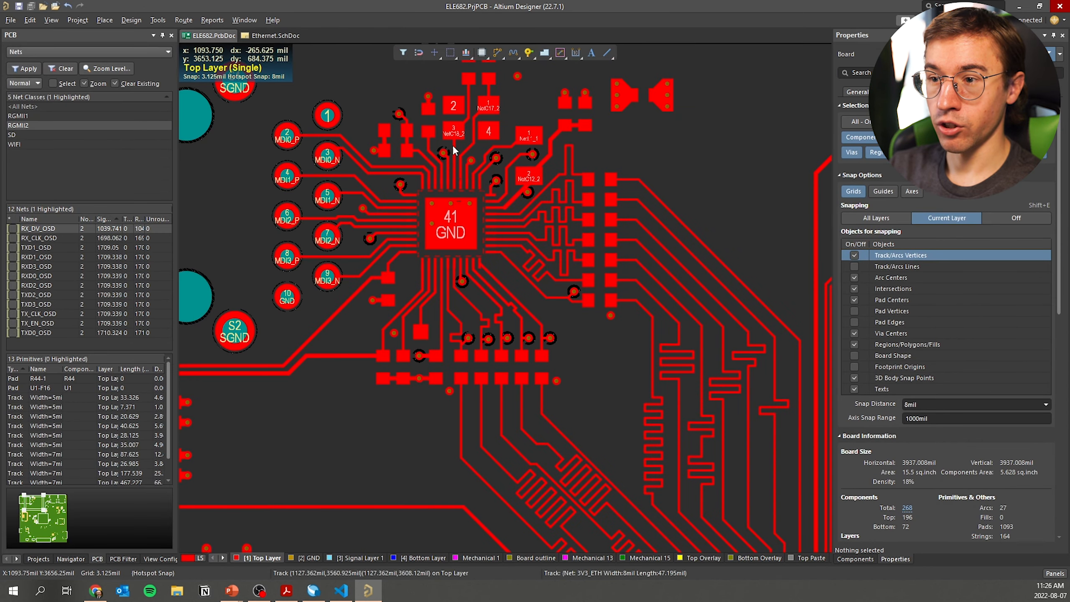
{"action": "scroll", "coordinate": [512, 231], "scroll_direction": "down", "scroll_amount": 5, "text": "ctrl"}
{"action": "scroll", "coordinate": [527, 254], "scroll_direction": "up", "scroll_amount": 2, "text": "shift"}
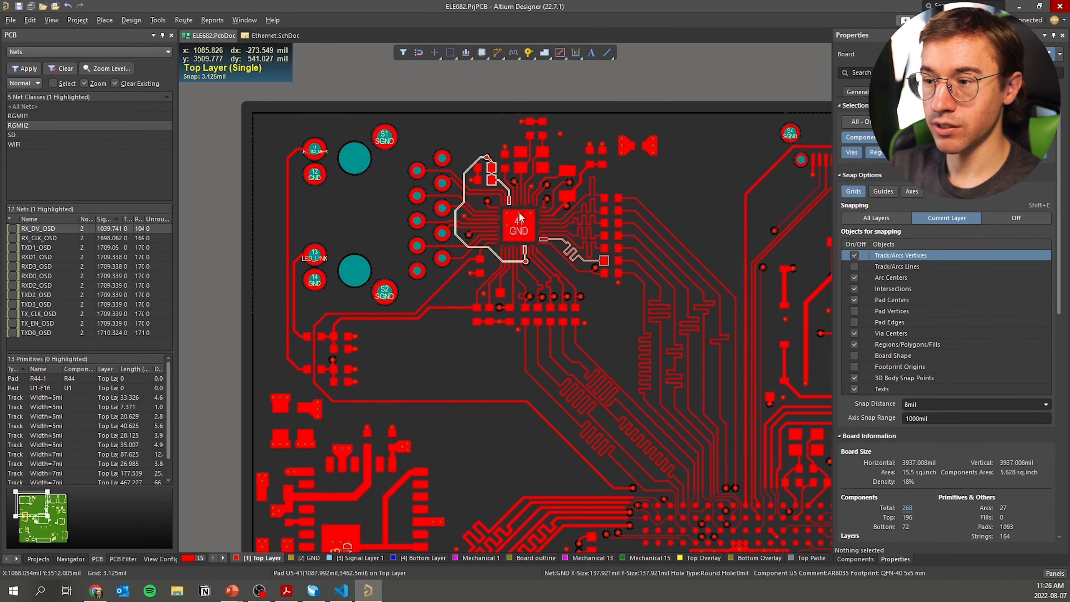
{"action": "scroll", "coordinate": [518, 213], "scroll_direction": "up", "scroll_amount": 1, "text": "ctrl"}
{"action": "key", "text": "l"}
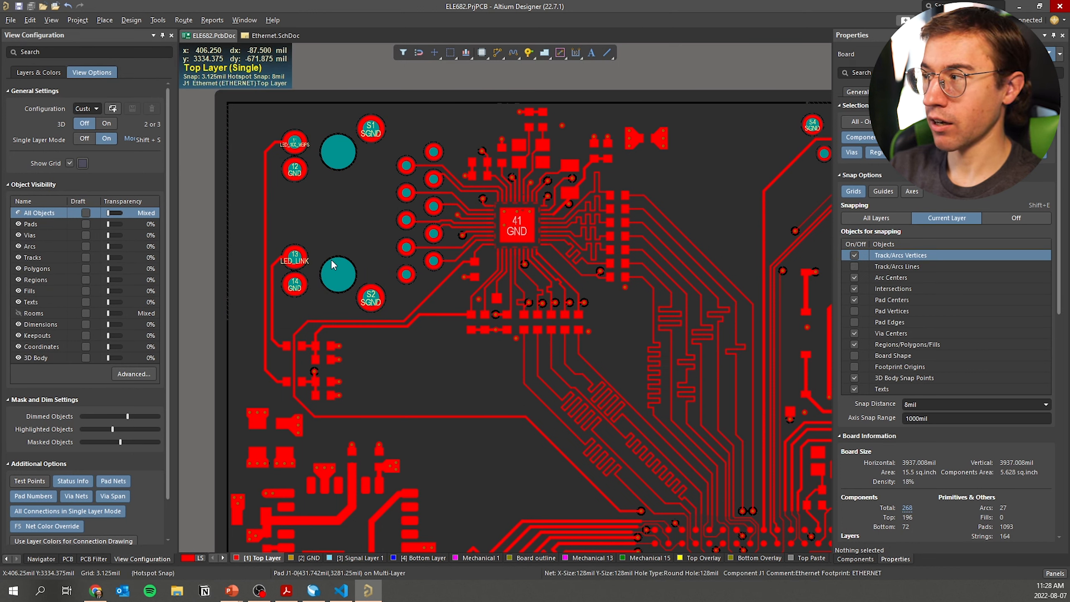
{"action": "right_click_drag", "start_coordinate": [541, 270], "coordinate": [421, 233]}
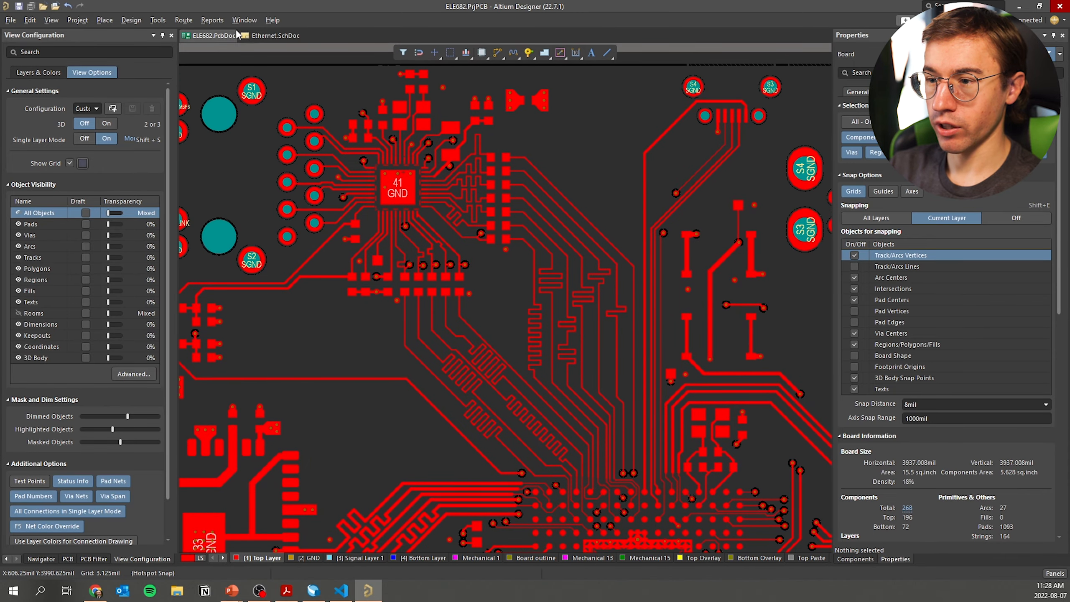
{"action": "left_click", "coordinate": [254, 38]}
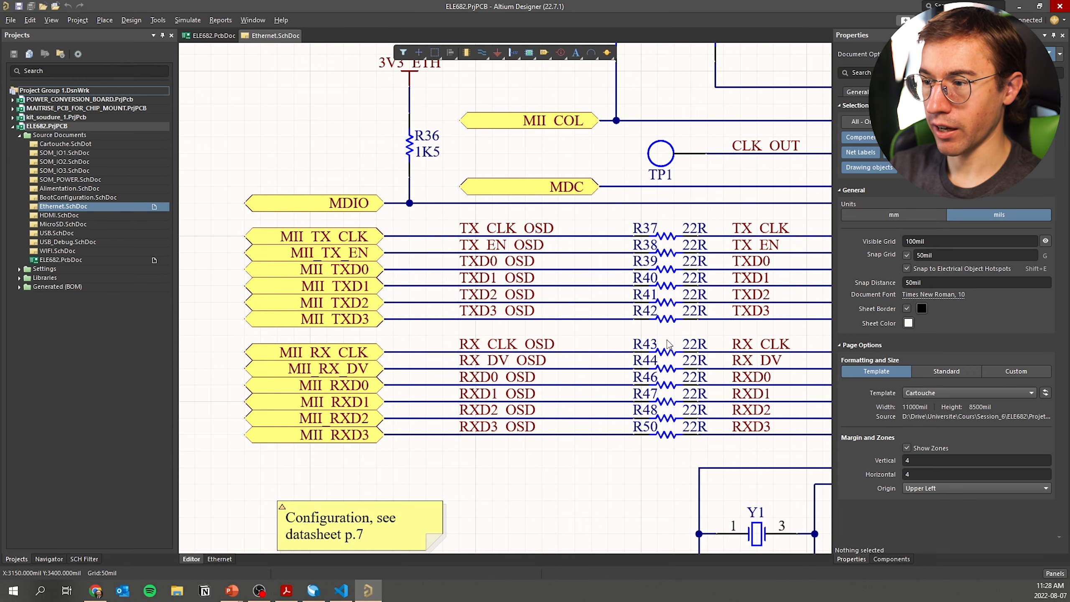
{"action": "left_click", "coordinate": [224, 37]}
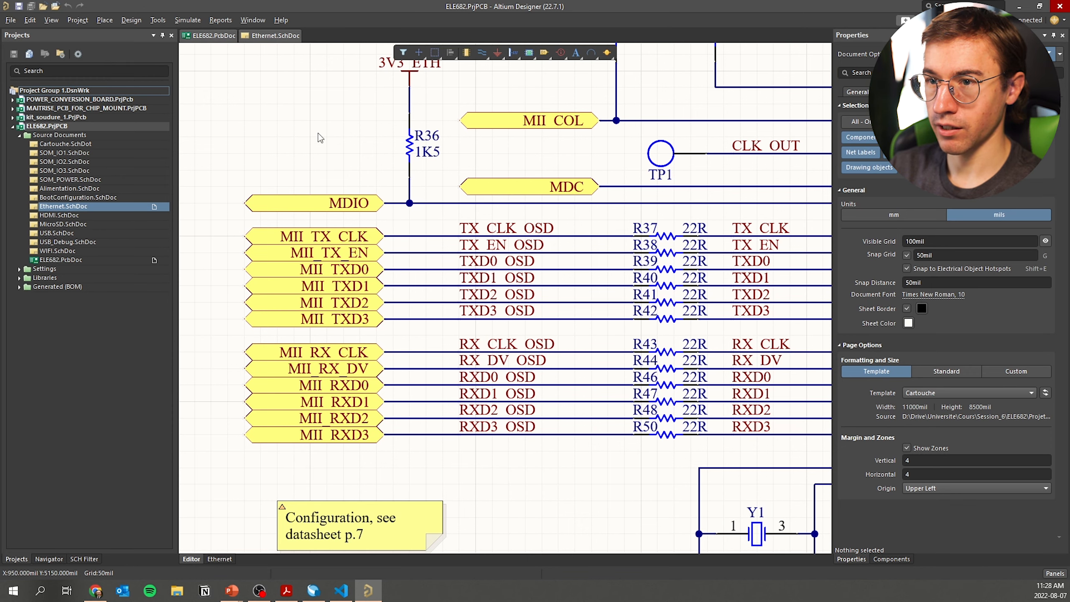
{"action": "scroll", "coordinate": [496, 253], "scroll_direction": "up", "scroll_amount": 1, "text": "ctrl"}
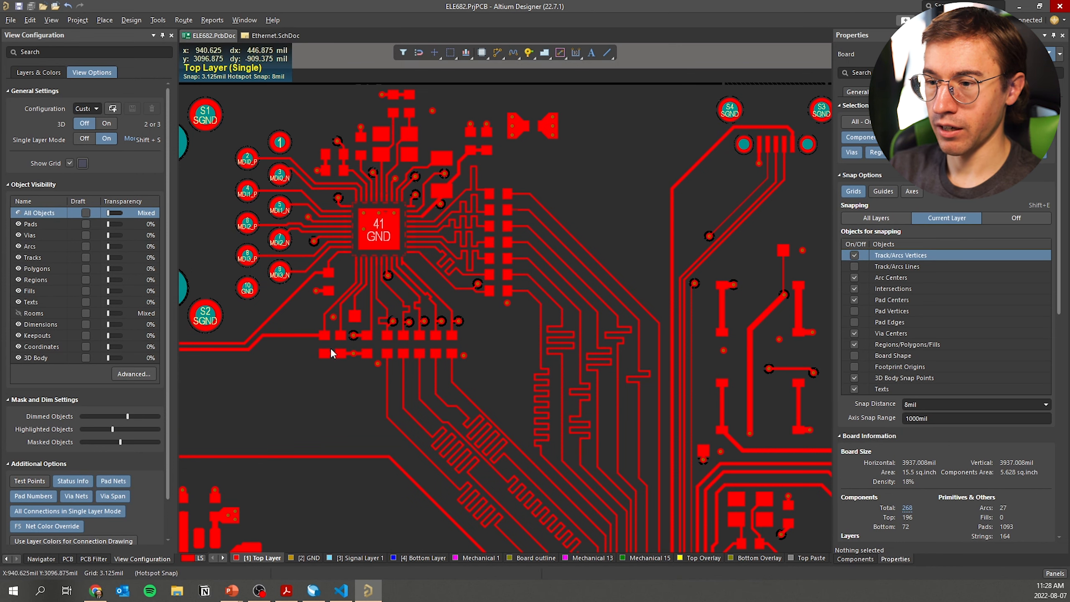
{"action": "scroll", "coordinate": [444, 303], "scroll_direction": "down", "scroll_amount": 2}
{"action": "scroll", "coordinate": [572, 308], "scroll_direction": "right", "scroll_amount": 2, "text": "shift"}
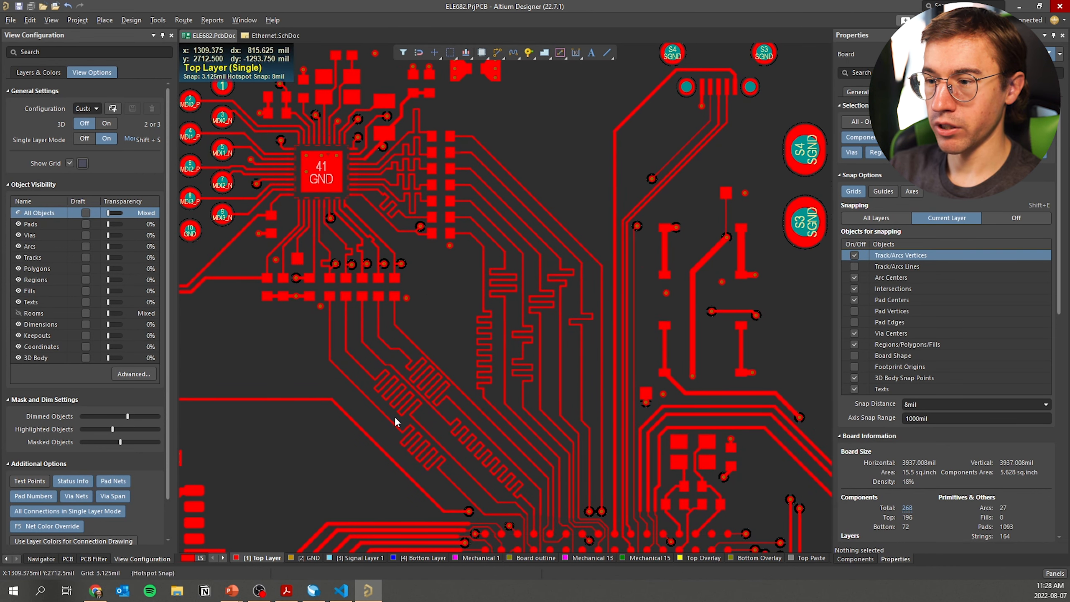
{"action": "scroll", "coordinate": [470, 462], "scroll_direction": "down", "scroll_amount": 3}
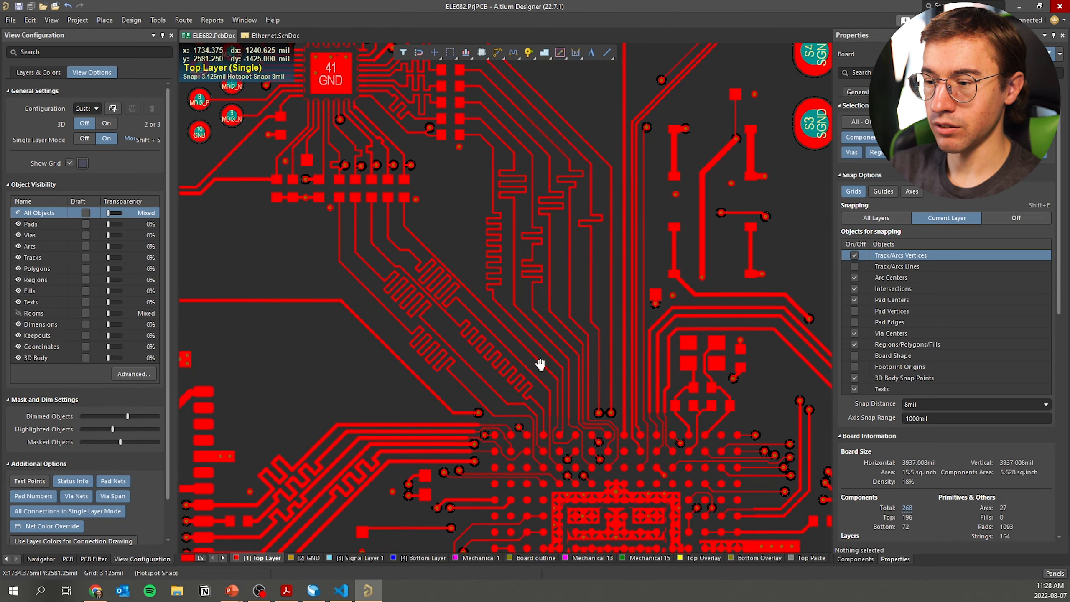
{"action": "right_click_drag", "start_coordinate": [444, 291], "coordinate": [485, 358]}
{"action": "scroll", "coordinate": [485, 348], "scroll_direction": "up", "scroll_amount": 3, "text": "ctrl"}
{"action": "right_click_drag", "start_coordinate": [466, 298], "coordinate": [525, 408]}
{"action": "mouse_move", "coordinate": [598, 326]}
{"action": "right_mouse_down"}
{"action": "mouse_move", "coordinate": [595, 341]}
{"action": "mouse_move", "coordinate": [600, 325]}
{"action": "right_mouse_up"}
{"action": "left_click", "coordinate": [578, 449]}
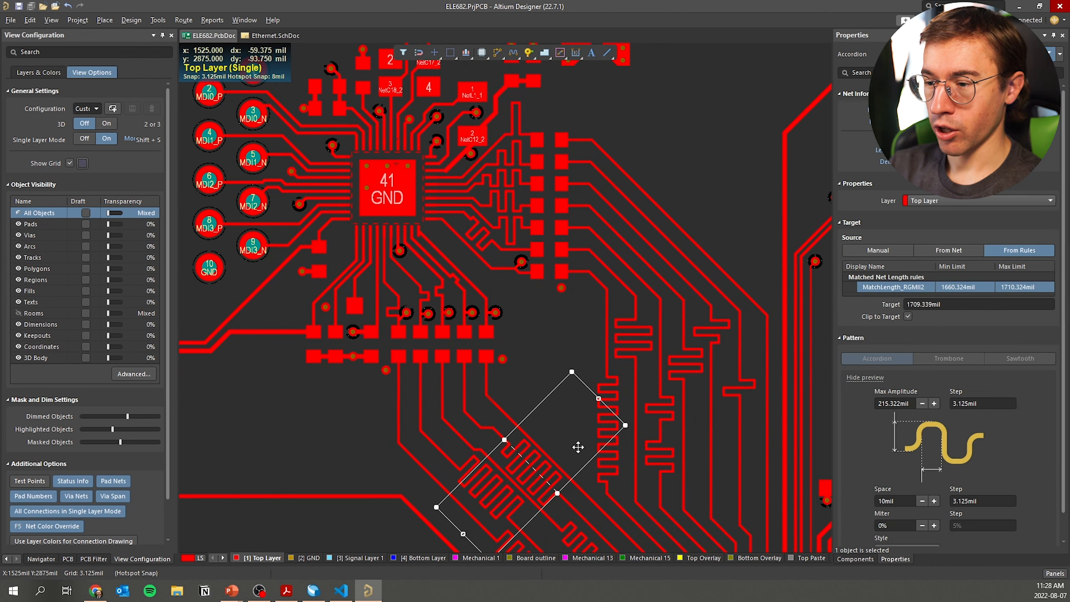
{"action": "right_click_drag", "start_coordinate": [577, 458], "coordinate": [587, 369]}
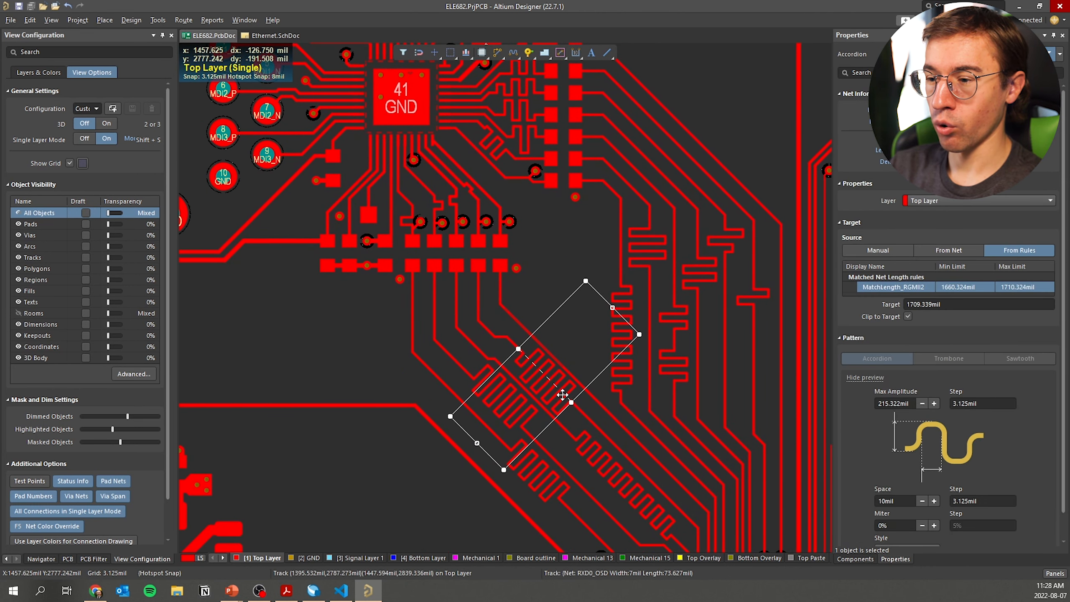
{"action": "left_click", "coordinate": [538, 315]}
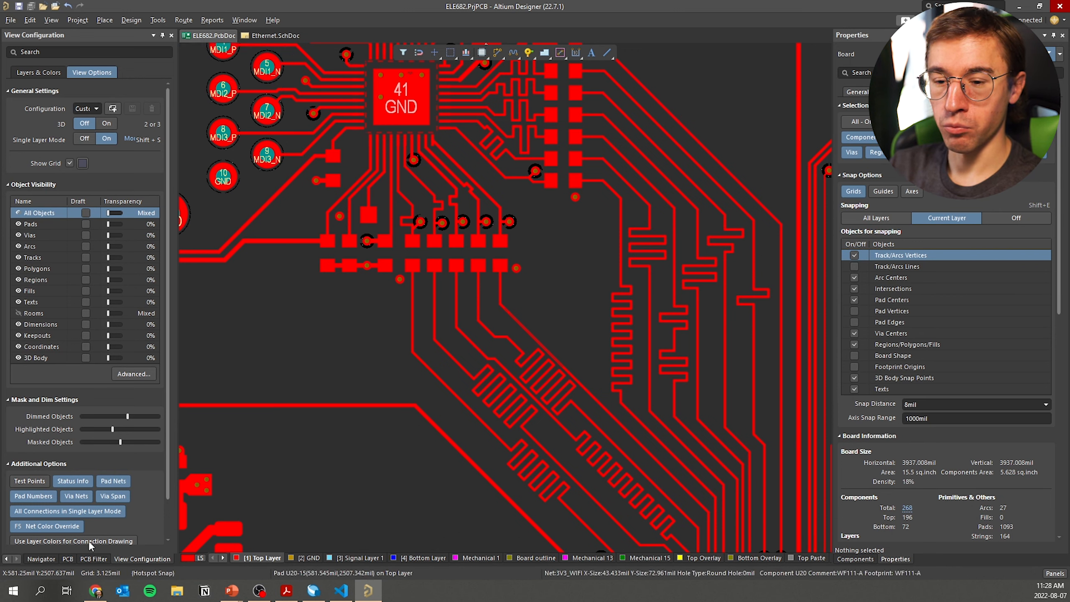
Bring up the PCB panel listing the RGMII2 class's twelve nets with routed lengths
{"action": "left_click", "coordinate": [67, 559]}
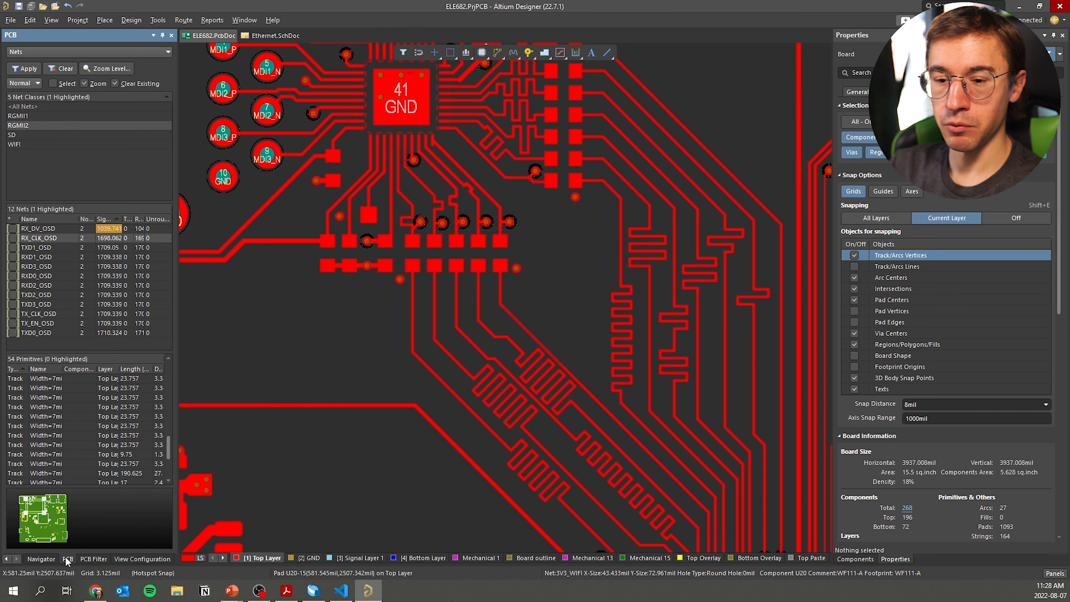
{"action": "left_click", "coordinate": [1045, 575]}
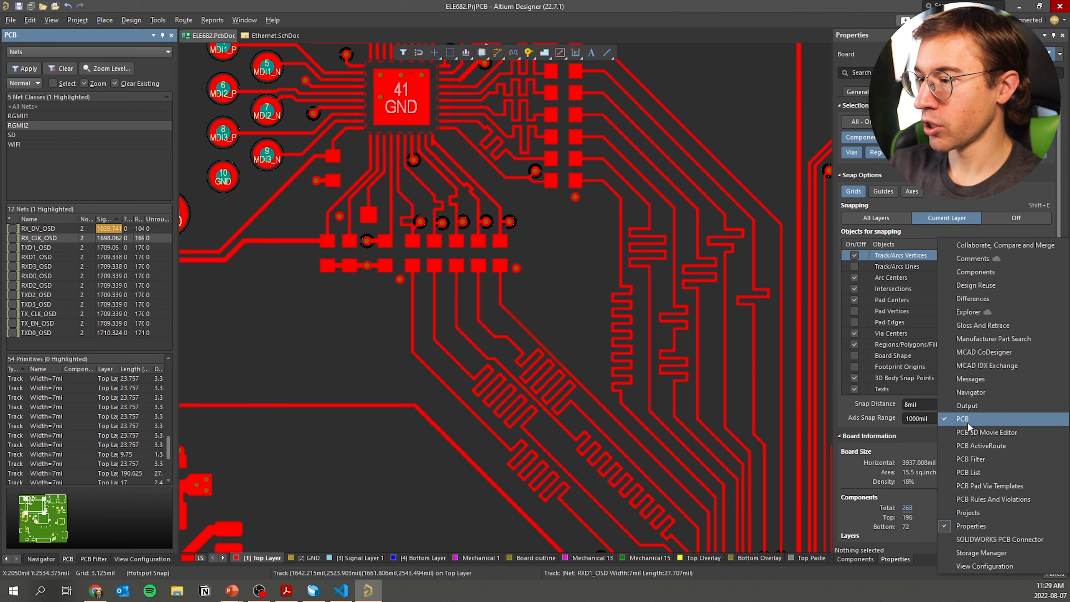
{"action": "left_click", "coordinate": [42, 150]}
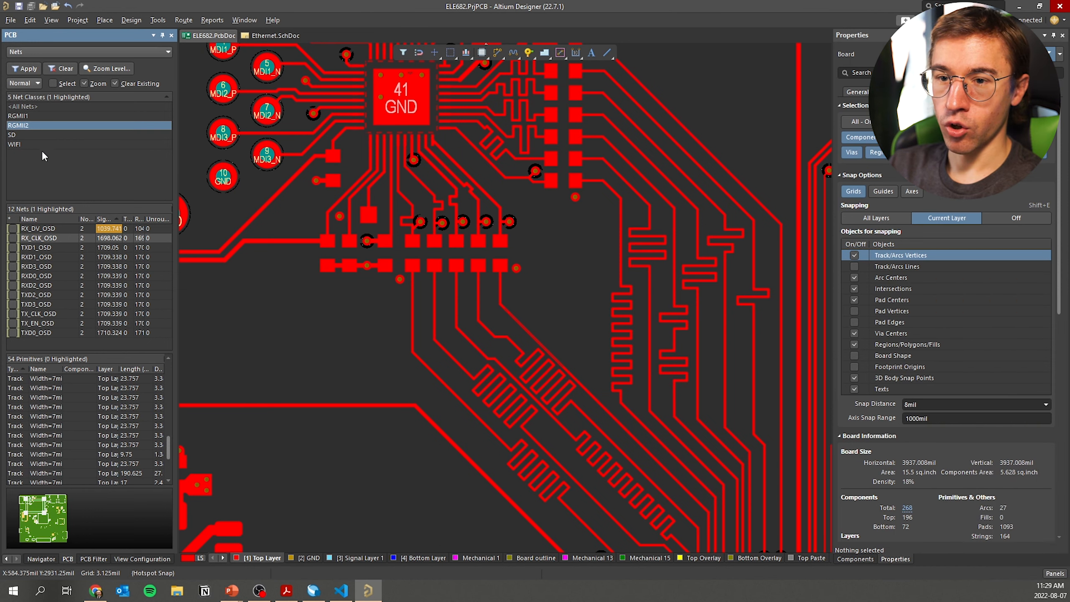
Start a new net class from <All Nets> and select non-member nets like 3V3, 5V_TDA, LCD_DATA_1
{"action": "right_click", "coordinate": [26, 106]}
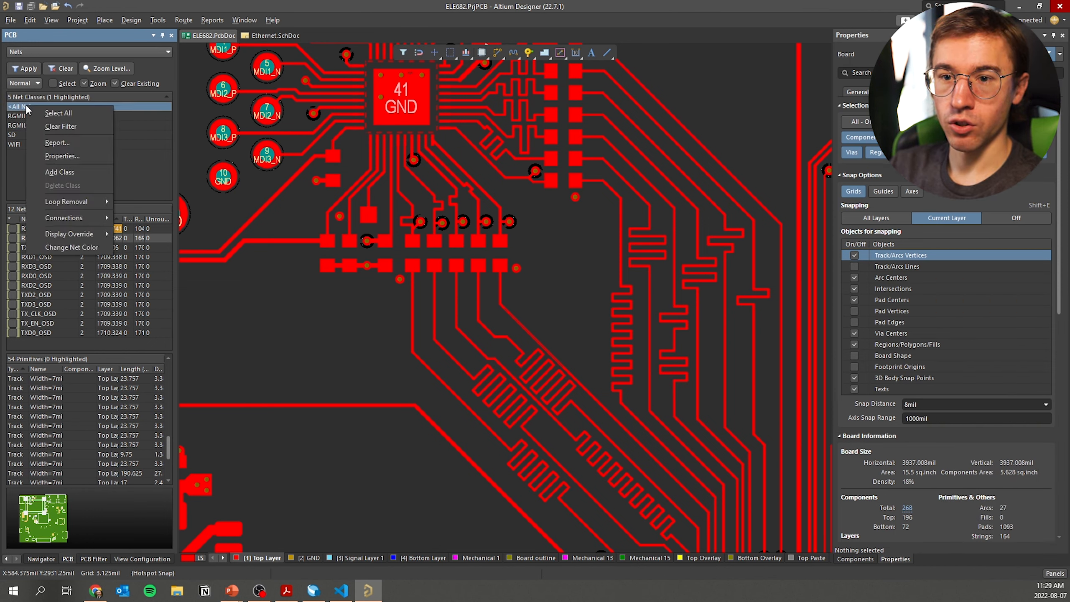
{"action": "left_click", "coordinate": [68, 169]}
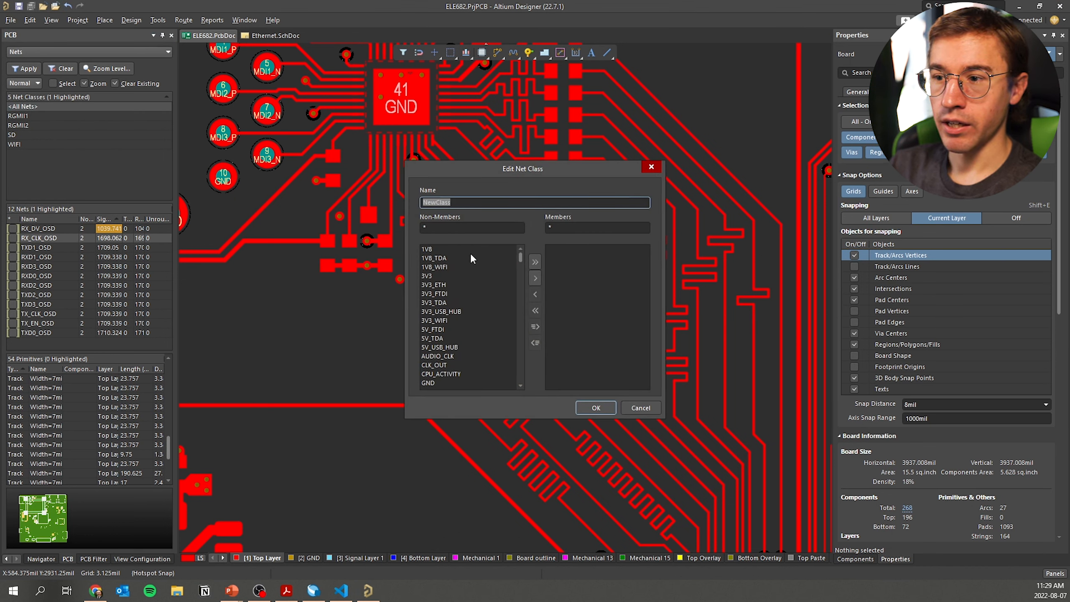
{"action": "left_click", "coordinate": [461, 258]}
{"action": "left_click", "coordinate": [457, 276]}
{"action": "left_click", "coordinate": [453, 303], "text": "ctrl"}
{"action": "left_click", "coordinate": [448, 338], "text": "ctrl"}
{"action": "left_click", "coordinate": [445, 374], "text": "ctrl"}
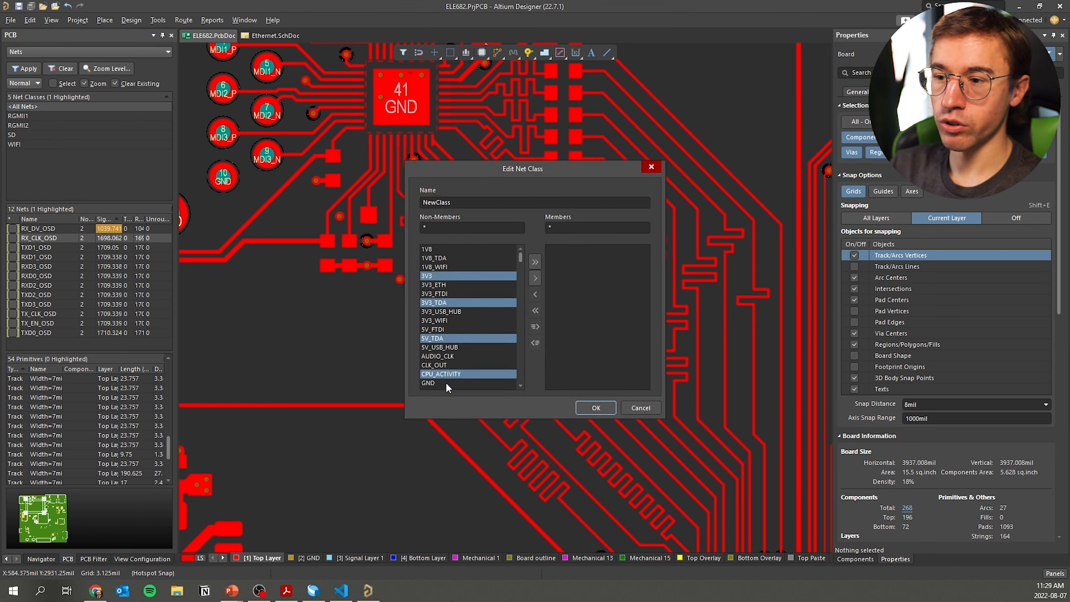
{"action": "scroll", "coordinate": [460, 344], "scroll_direction": "down", "scroll_amount": 5}
{"action": "left_click", "coordinate": [453, 320]}
{"action": "left_click", "coordinate": [449, 348]}
{"action": "left_click", "coordinate": [452, 374]}
Select RX_DV, RXD0_OSD, RXD2_OSD and SD_ACTIVITY, cancel without adding a class, and view Ethernet.SchDoc
{"action": "scroll", "coordinate": [465, 333], "scroll_direction": "down", "scroll_amount": 12}
{"action": "scroll", "coordinate": [466, 312], "scroll_direction": "down", "scroll_amount": 10}
{"action": "left_click", "coordinate": [458, 276]}
{"action": "left_click", "coordinate": [453, 302], "text": "ctrl"}
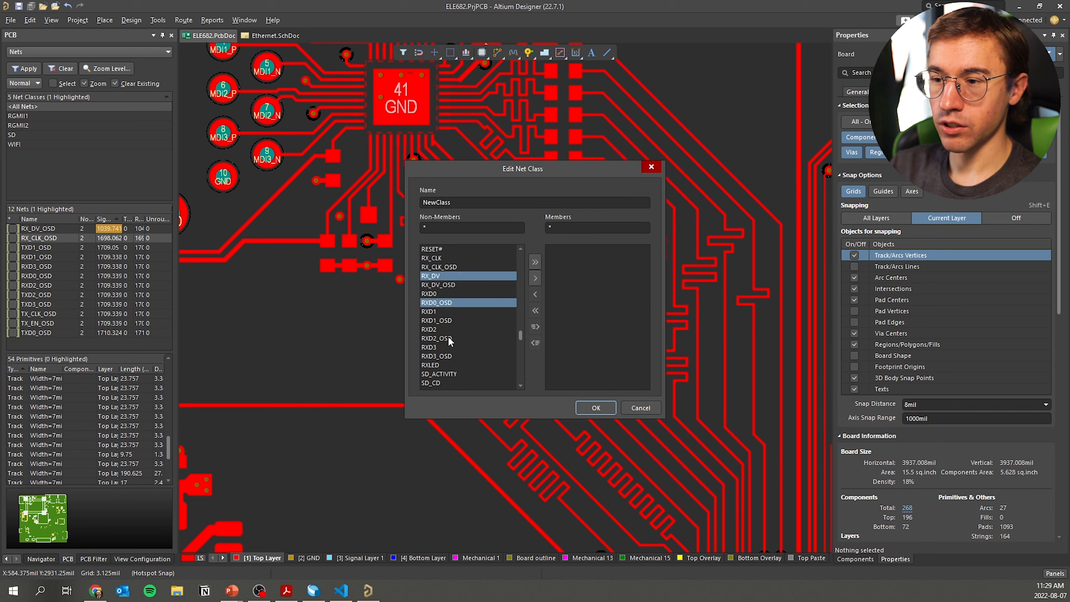
{"action": "left_click", "coordinate": [447, 338], "text": "ctrl"}
{"action": "left_click", "coordinate": [450, 374], "text": "ctrl"}
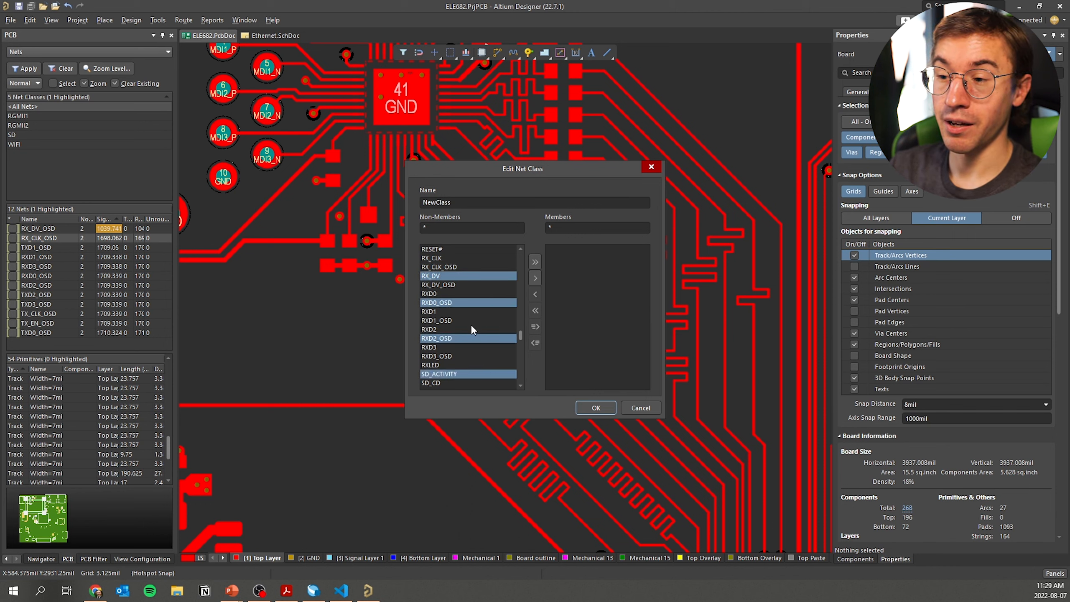
{"action": "left_click", "coordinate": [651, 167]}
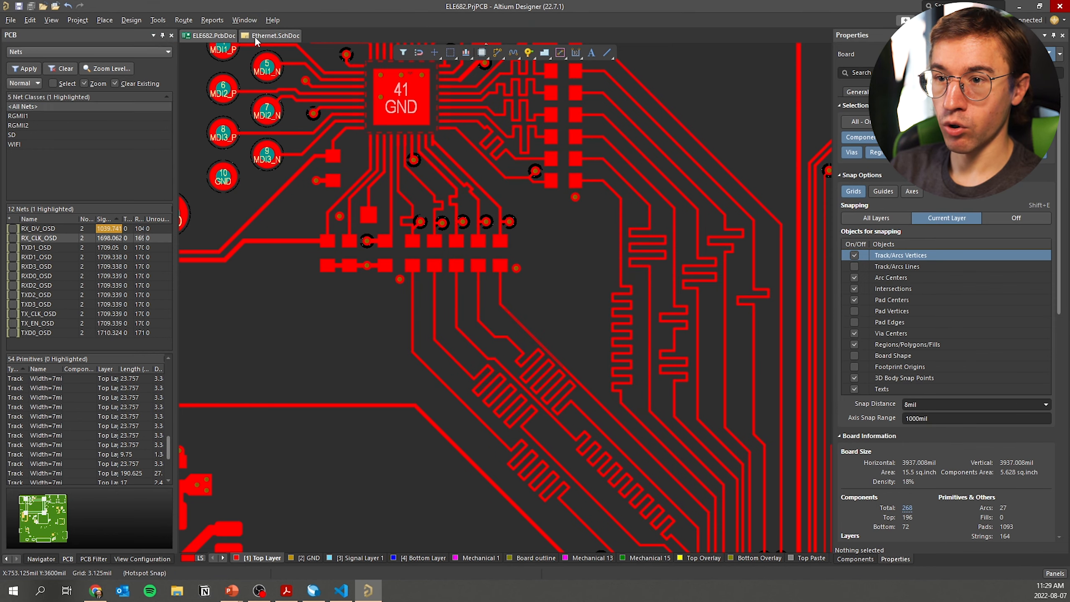
{"action": "left_click", "coordinate": [275, 35]}
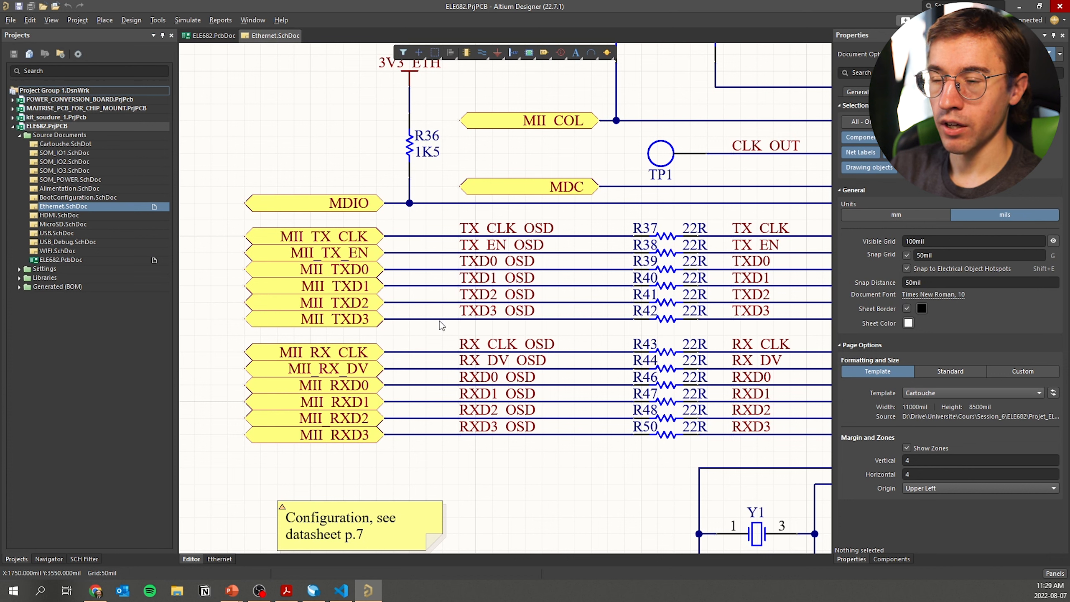
Box-select the schematic's RX ports, wires and net labels, deselect them, and return to ELE682.PcbDoc
{"action": "left_click_drag", "start_coordinate": [435, 333], "coordinate": [639, 444]}
{"action": "left_click", "coordinate": [611, 451]}
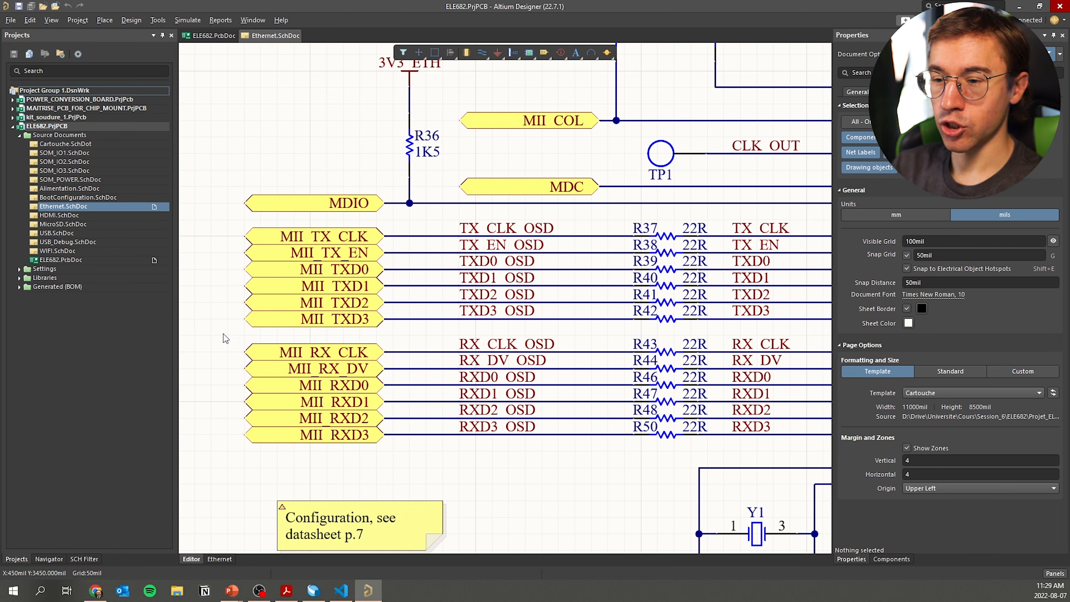
{"action": "left_click_drag", "start_coordinate": [234, 361], "coordinate": [655, 447]}
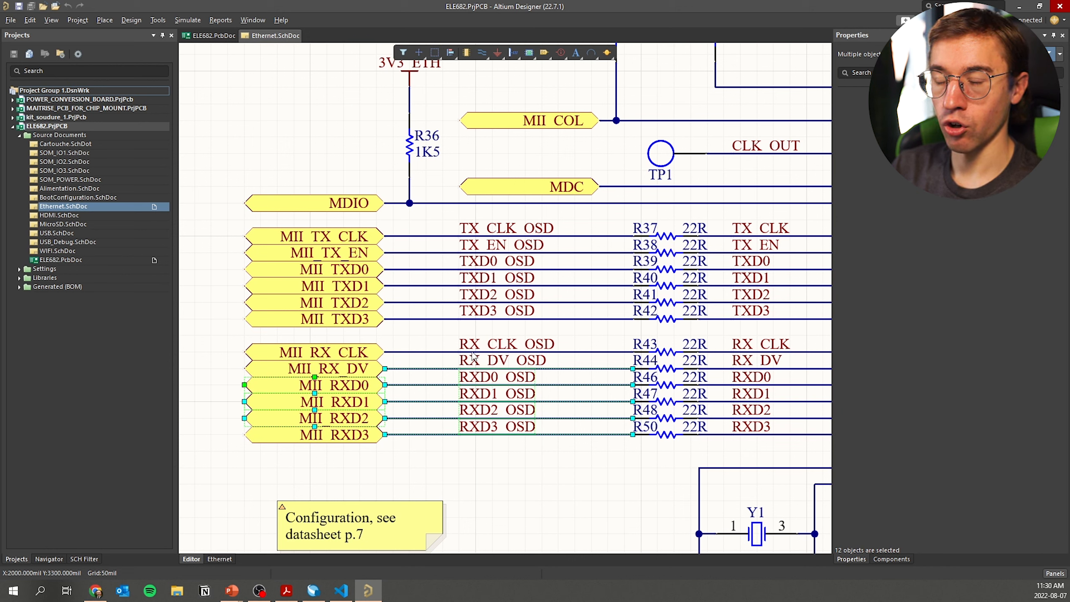
{"action": "left_click_drag", "start_coordinate": [230, 333], "coordinate": [645, 456]}
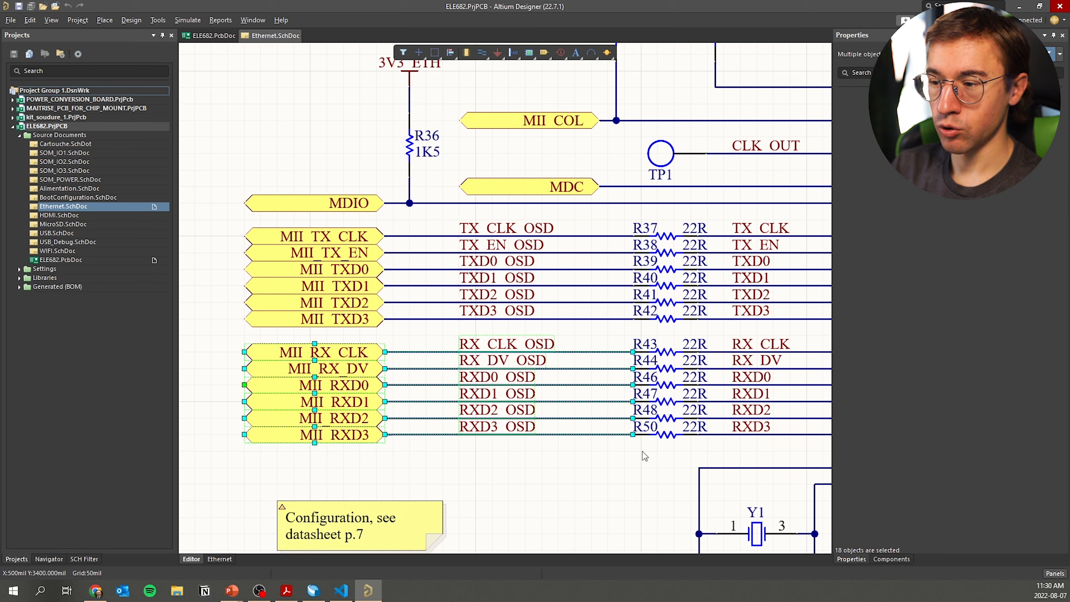
{"action": "left_click", "coordinate": [586, 463]}
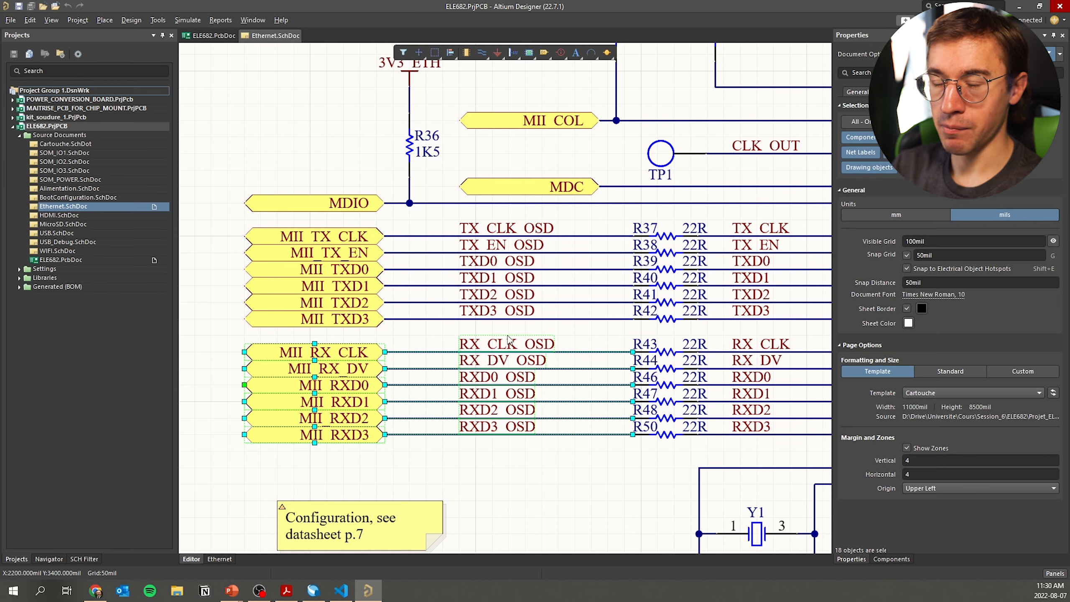
{"action": "left_click", "coordinate": [232, 36]}
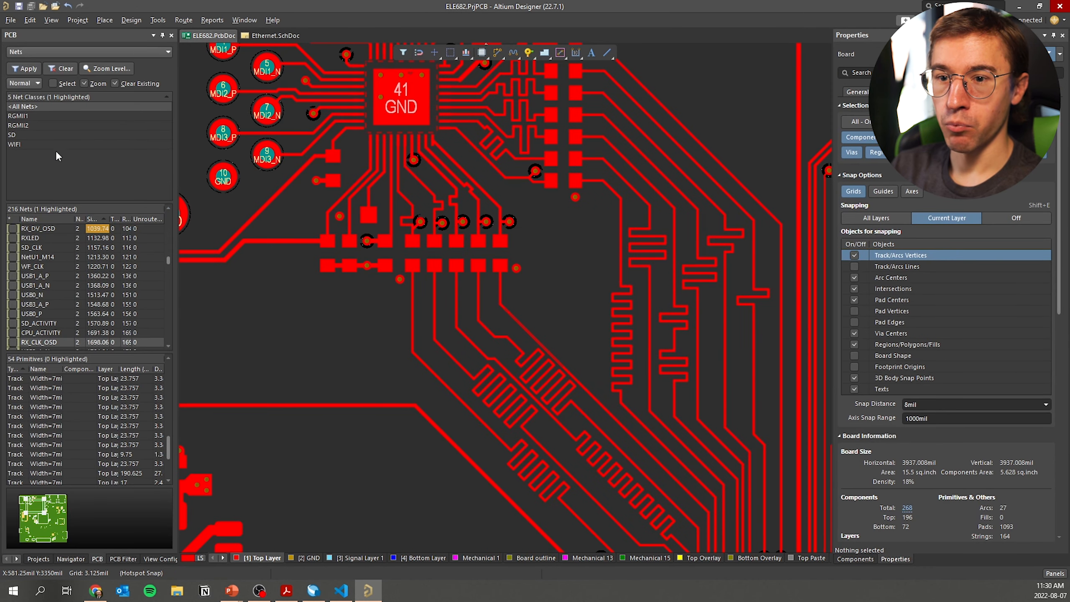
Filter the Nets list to RGMII2 and view RXD1_OSD, RXD3_OSD and RXD0_OSD on the board
{"action": "left_click", "coordinate": [26, 124]}
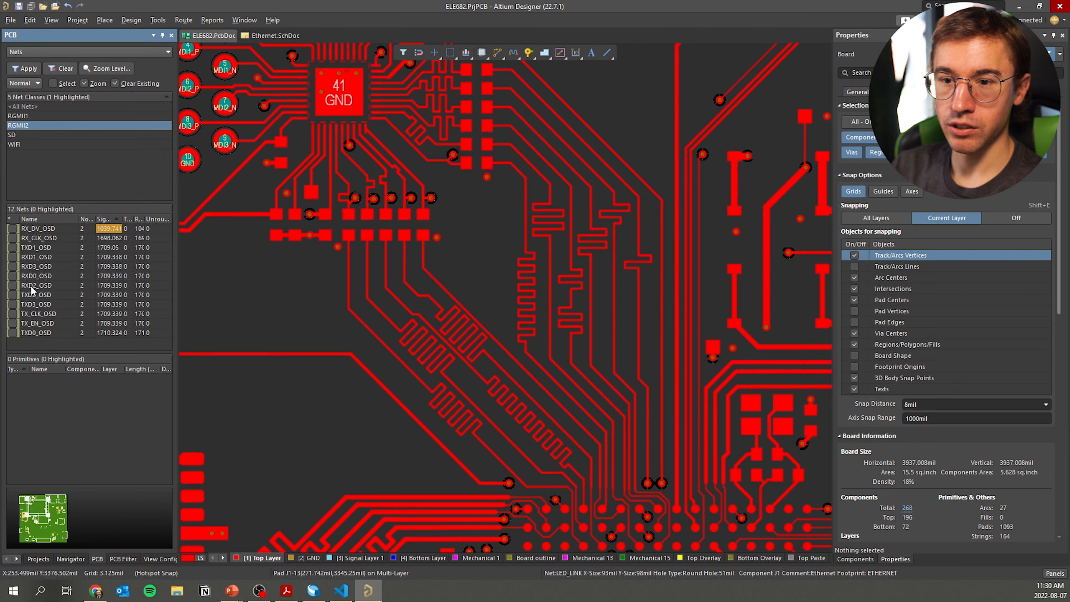
{"action": "left_click", "coordinate": [38, 257]}
{"action": "left_click", "coordinate": [39, 266]}
{"action": "left_click", "coordinate": [42, 276]}
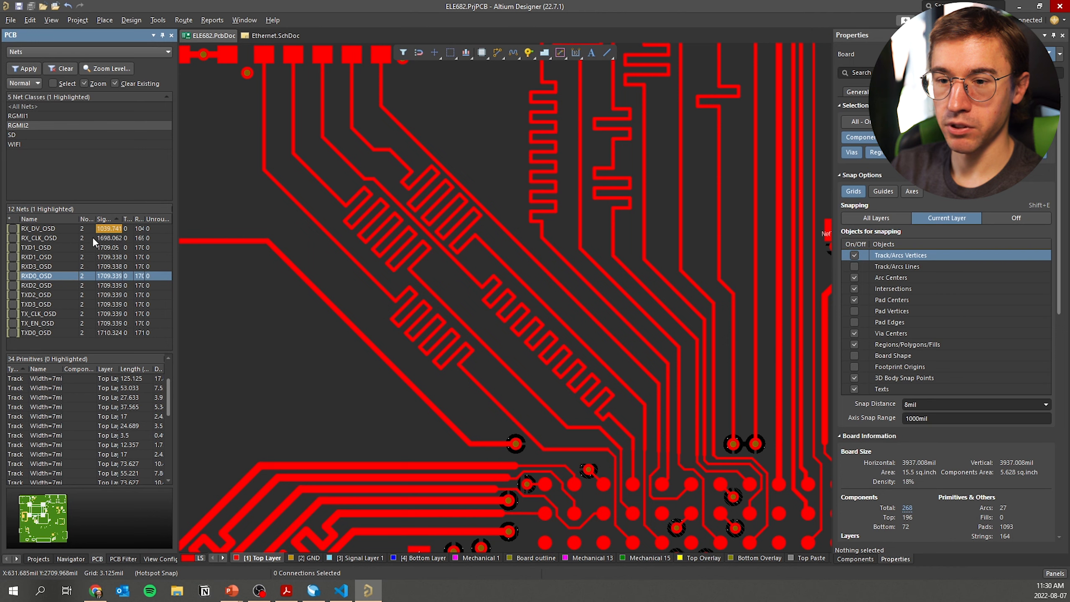
{"action": "left_click", "coordinate": [19, 126]}
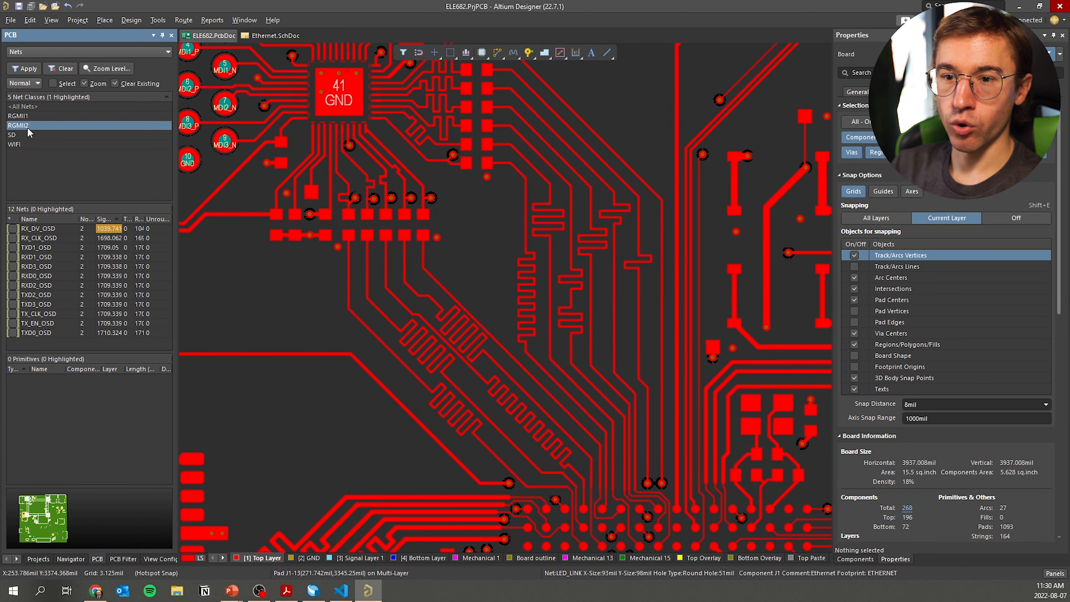
{"action": "right_click", "coordinate": [29, 126]}
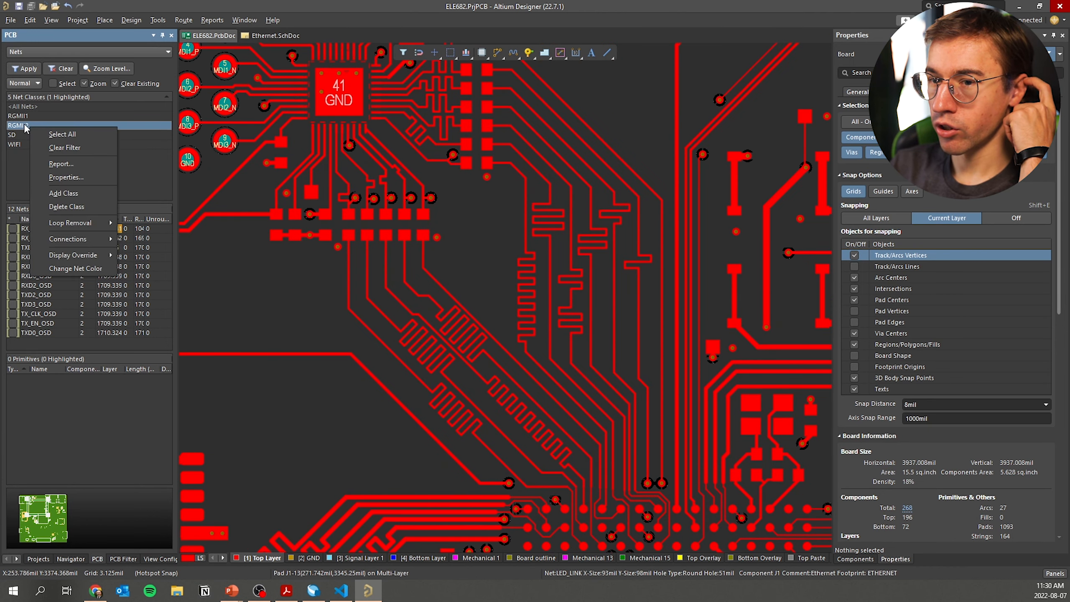
{"action": "left_click", "coordinate": [13, 169]}
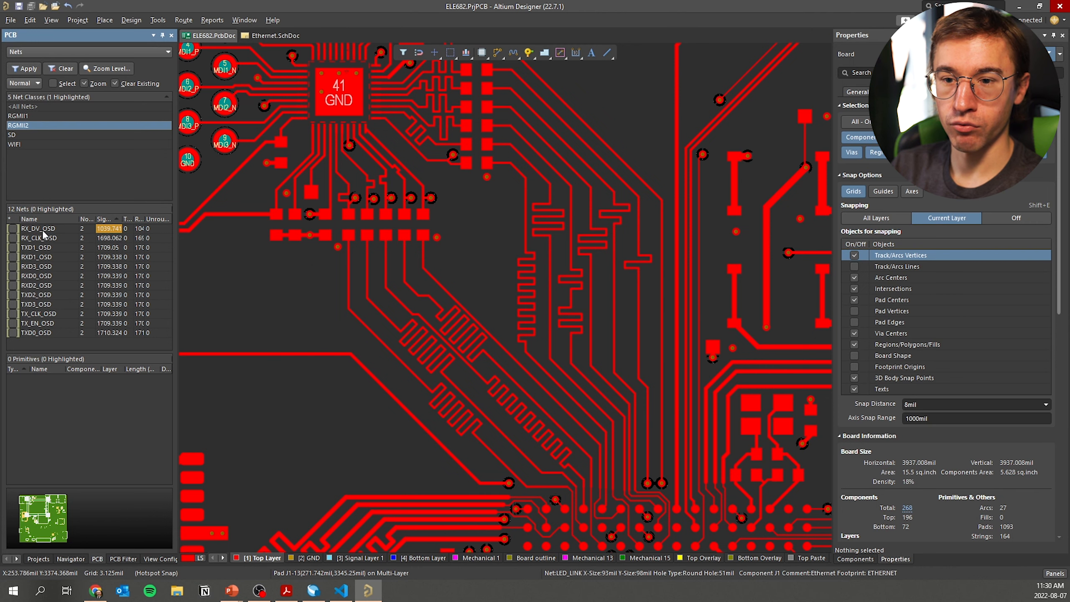
Compare the RGMII2 net lengths, then highlight RX_CLK_OSD at 1698.062 mil versus about 1709 mil
{"action": "left_click", "coordinate": [43, 237]}
{"action": "left_click", "coordinate": [42, 255]}
{"action": "left_click", "coordinate": [42, 276]}
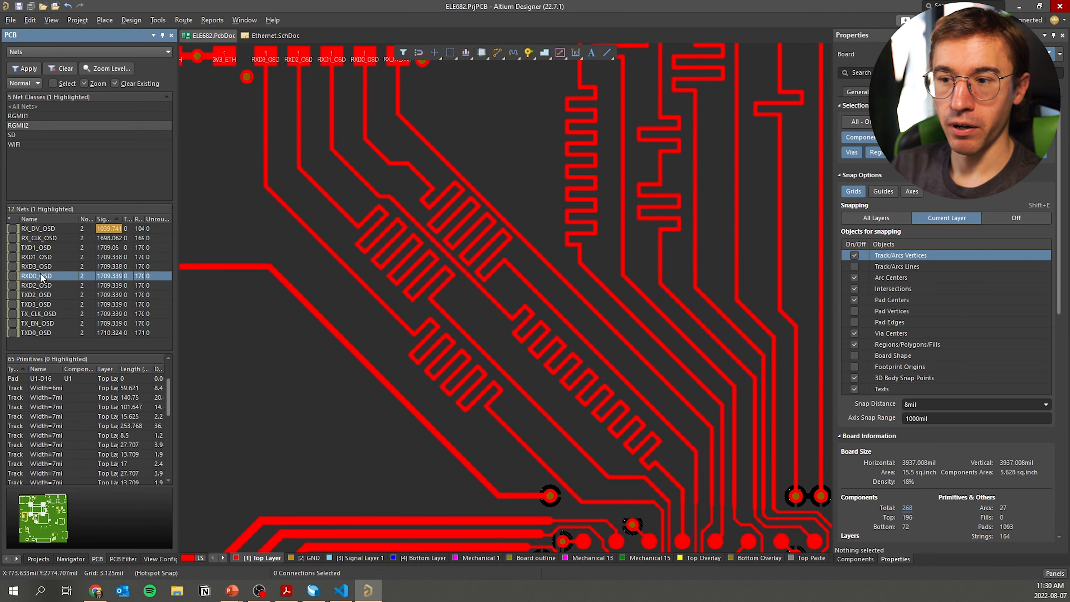
{"action": "left_click", "coordinate": [42, 286]}
{"action": "scroll", "coordinate": [453, 224], "scroll_direction": "up", "scroll_amount": 5, "text": "ctrl"}
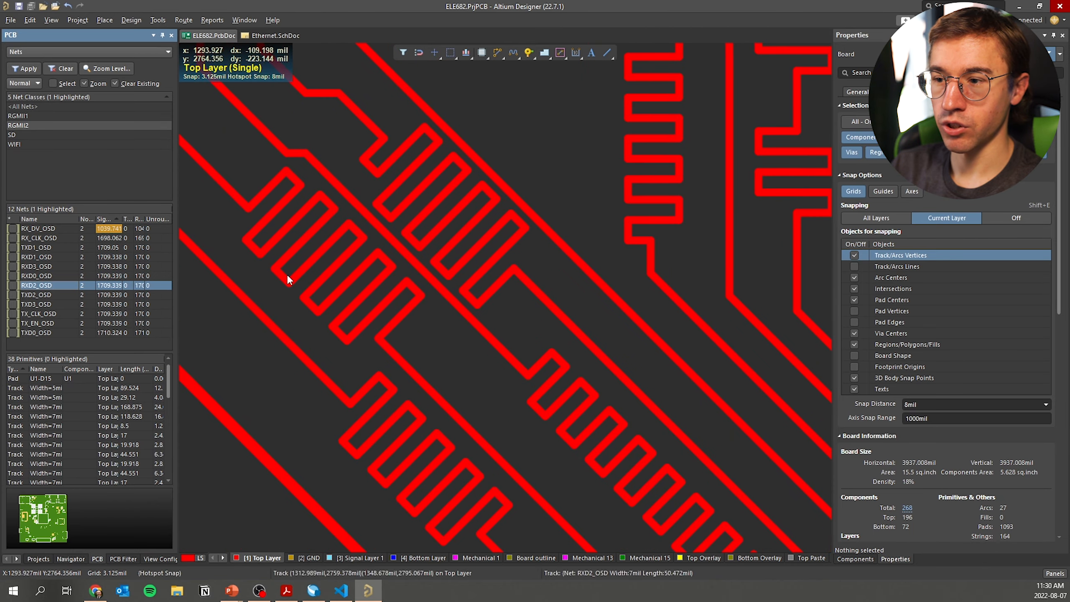
{"action": "left_click", "coordinate": [59, 305]}
{"action": "left_click", "coordinate": [54, 313]}
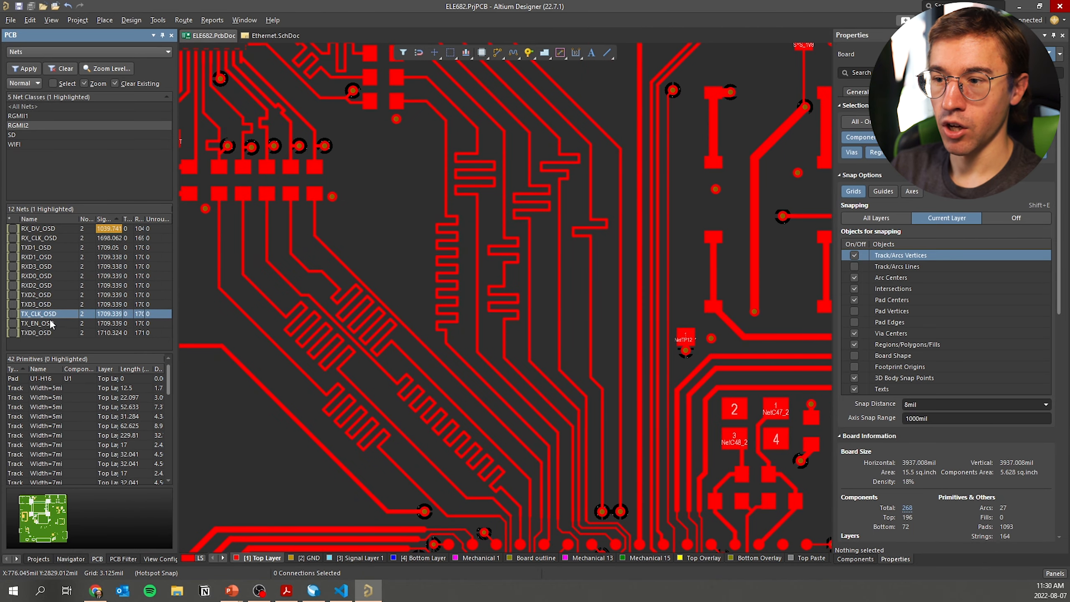
{"action": "left_click", "coordinate": [51, 322]}
{"action": "left_click", "coordinate": [43, 333]}
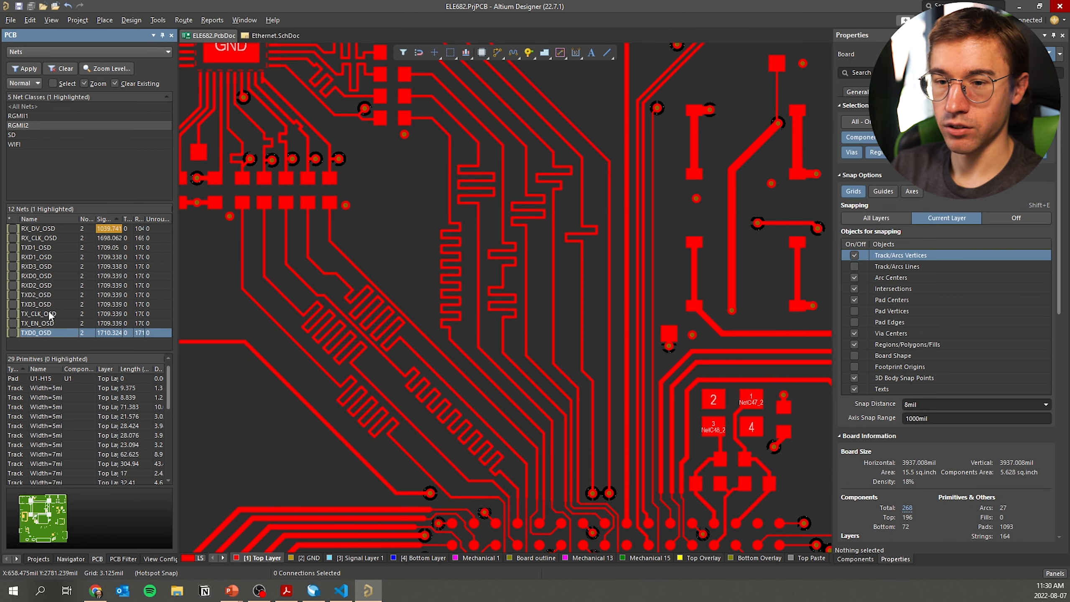
{"action": "left_click", "coordinate": [46, 238]}
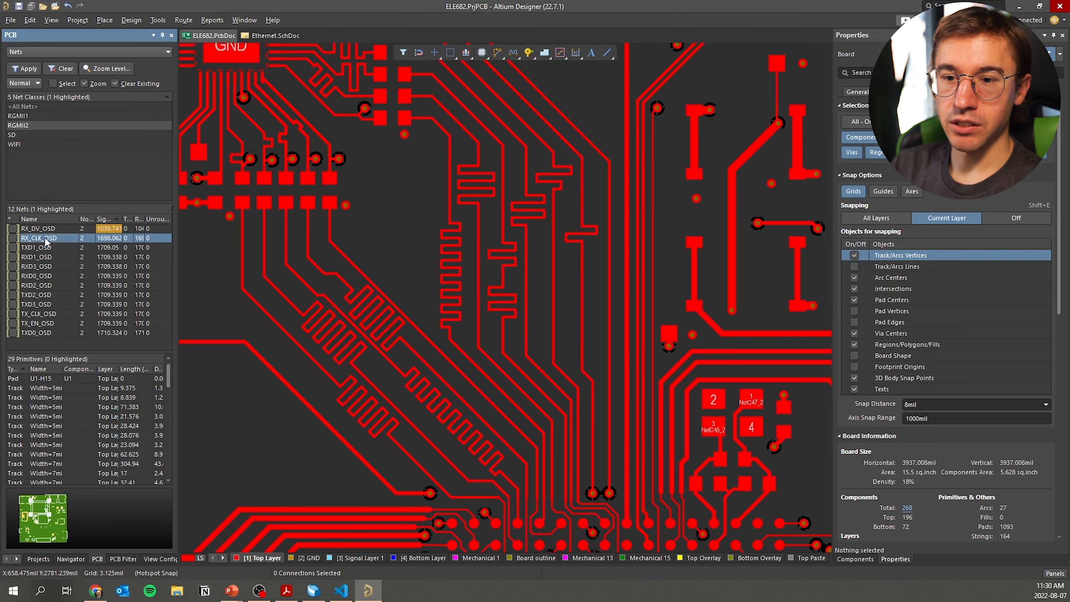
{"action": "left_click", "coordinate": [12, 239]}
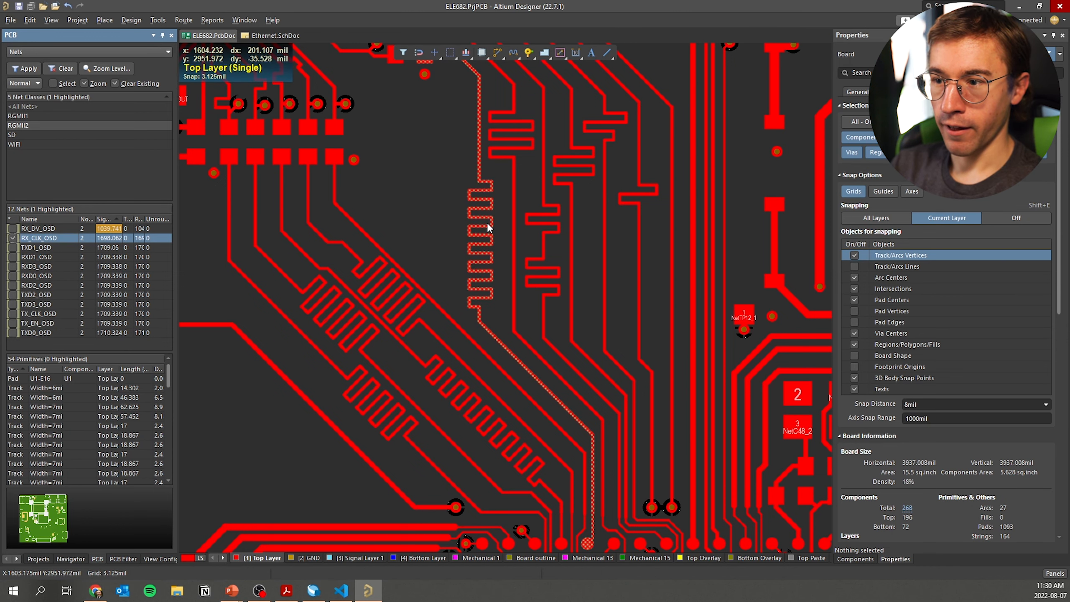
Select the RX_CLK_OSD accordion and widen the Signal Length column
{"action": "scroll", "coordinate": [475, 239], "scroll_direction": "up", "scroll_amount": 3, "text": "ctrl"}
{"action": "scroll", "coordinate": [461, 295], "scroll_direction": "down", "scroll_amount": 2, "text": "ctrl"}
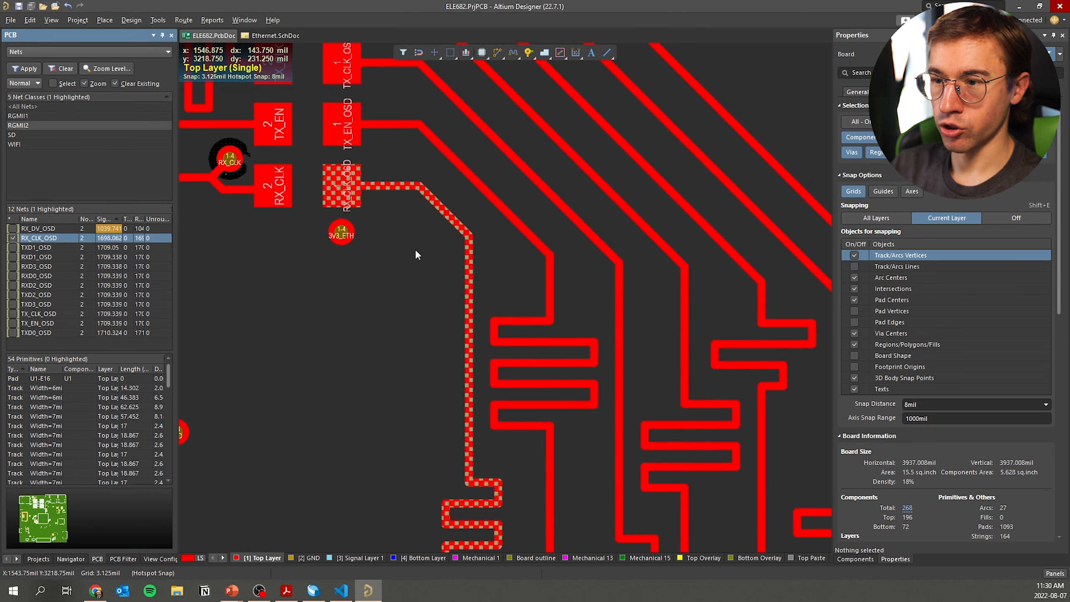
{"action": "scroll", "coordinate": [438, 234], "scroll_direction": "up", "scroll_amount": 2, "text": "ctrl"}
{"action": "scroll", "coordinate": [567, 272], "scroll_direction": "down", "scroll_amount": 5}
{"action": "left_click", "coordinate": [566, 294]}
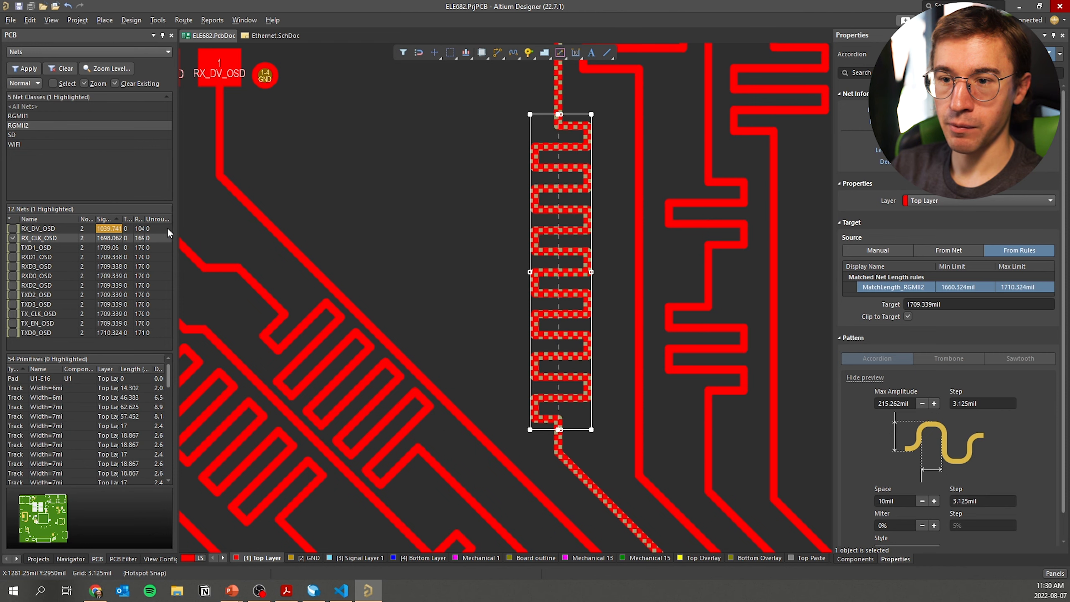
{"action": "left_click_drag", "start_coordinate": [126, 222], "coordinate": [179, 221]}
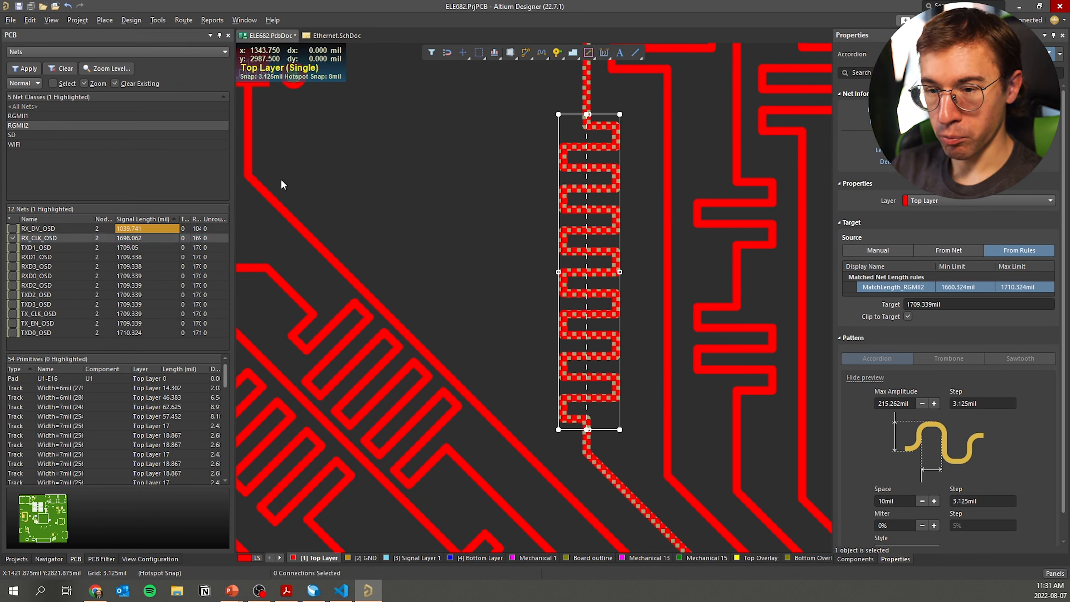
Switch units to mm and zoom to RX_DV_OSD, measuring 26.409 mm against the 43.417 mm target
{"action": "key", "text": "q"}
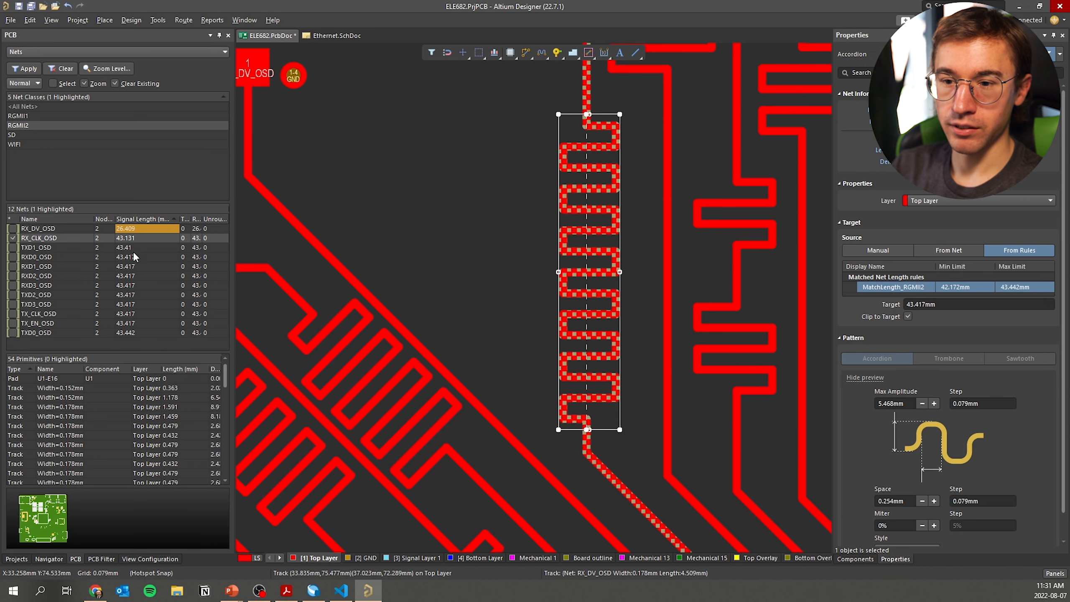
{"action": "scroll", "coordinate": [473, 273], "scroll_direction": "down", "scroll_amount": 3, "text": "ctrl"}
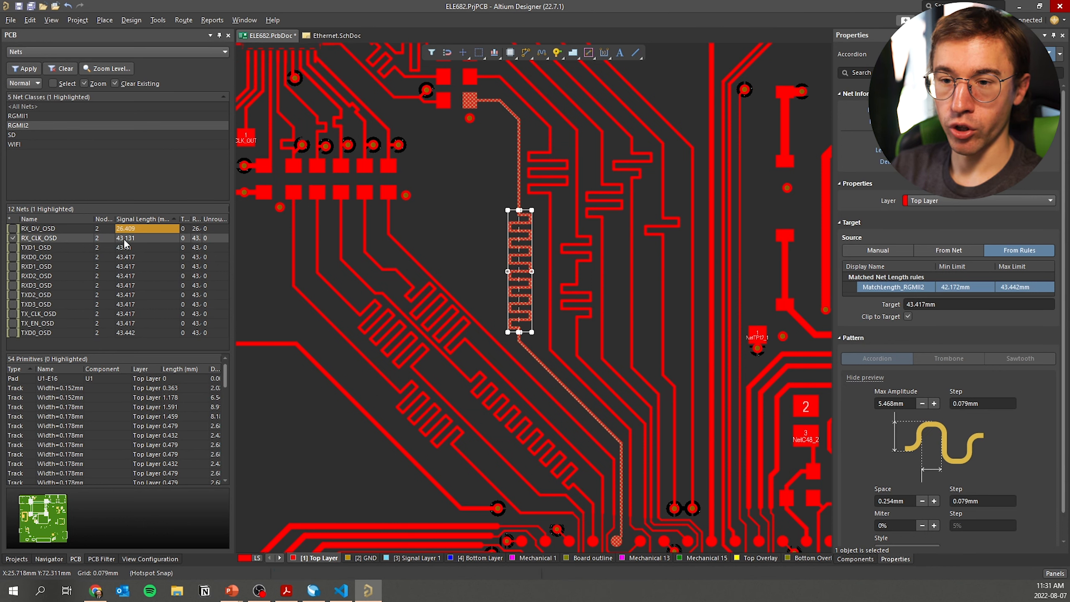
{"action": "scroll", "coordinate": [487, 238], "scroll_direction": "up", "scroll_amount": 3, "text": "ctrl"}
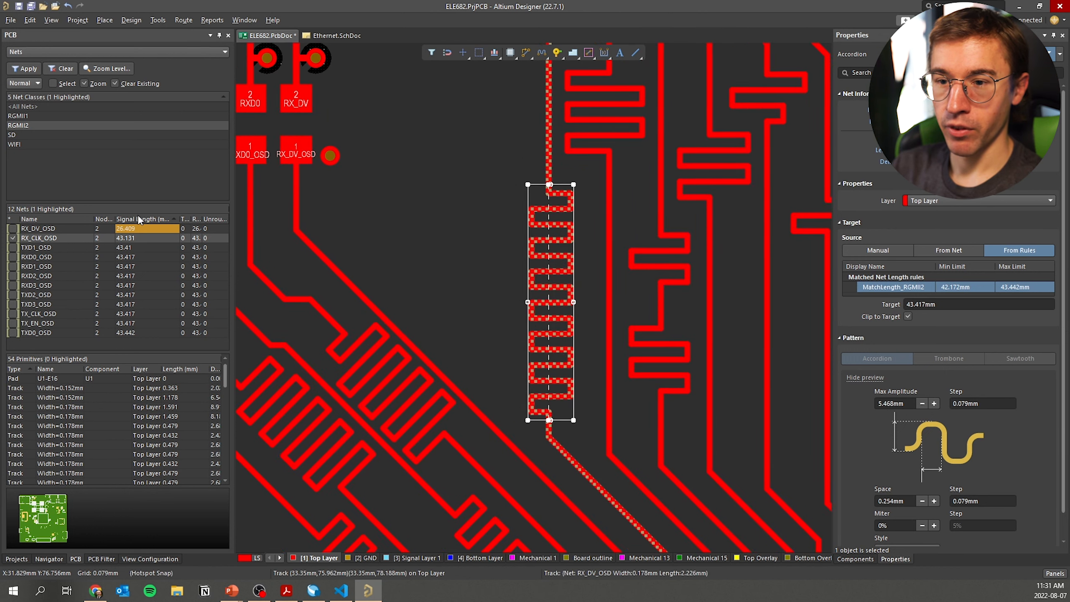
{"action": "left_click", "coordinate": [116, 229]}
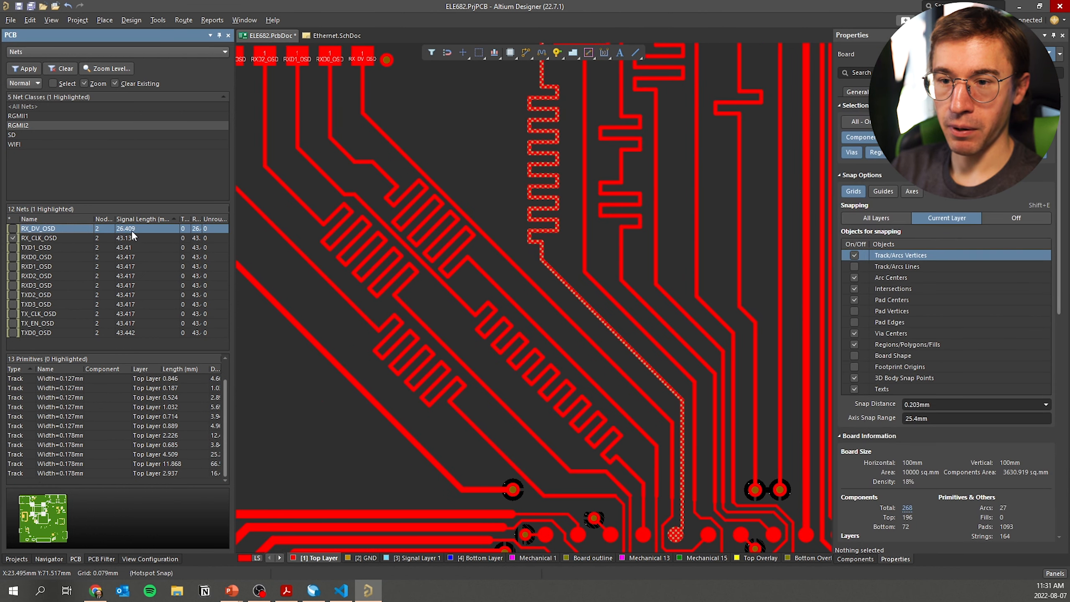
Compare RX_DV_OSD with the RX_CLK_OSD net and check its accordion's target
{"action": "left_click", "coordinate": [411, 165]}
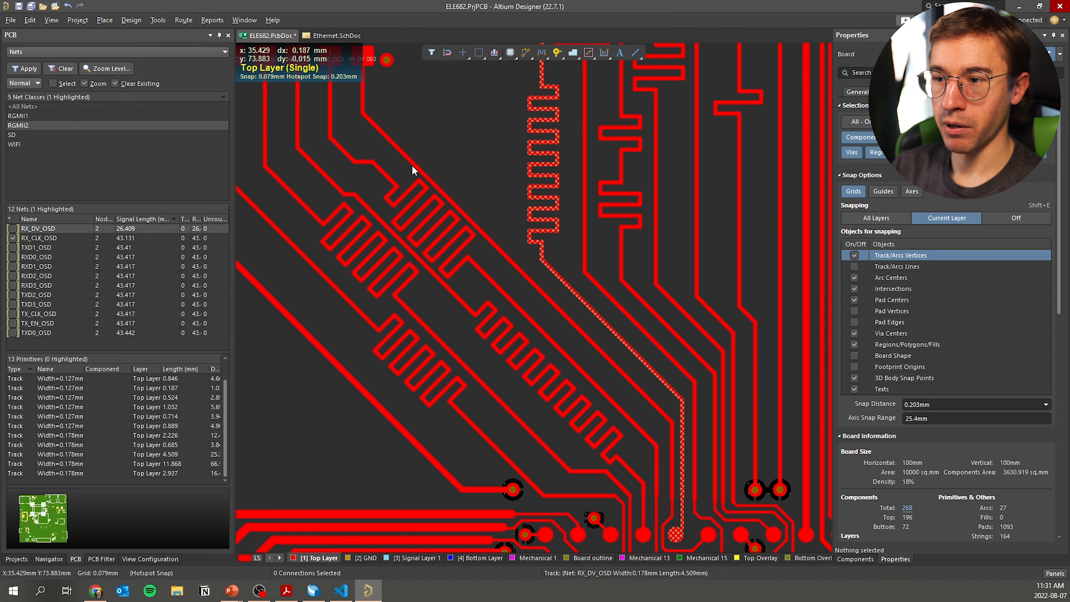
{"action": "left_click", "coordinate": [13, 227]}
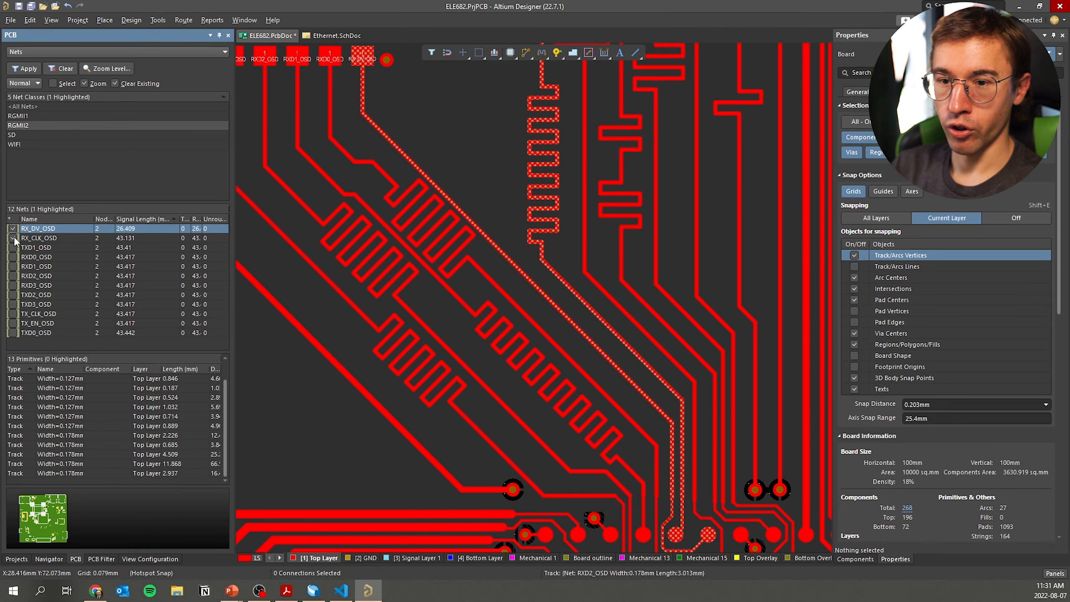
{"action": "left_click", "coordinate": [13, 237]}
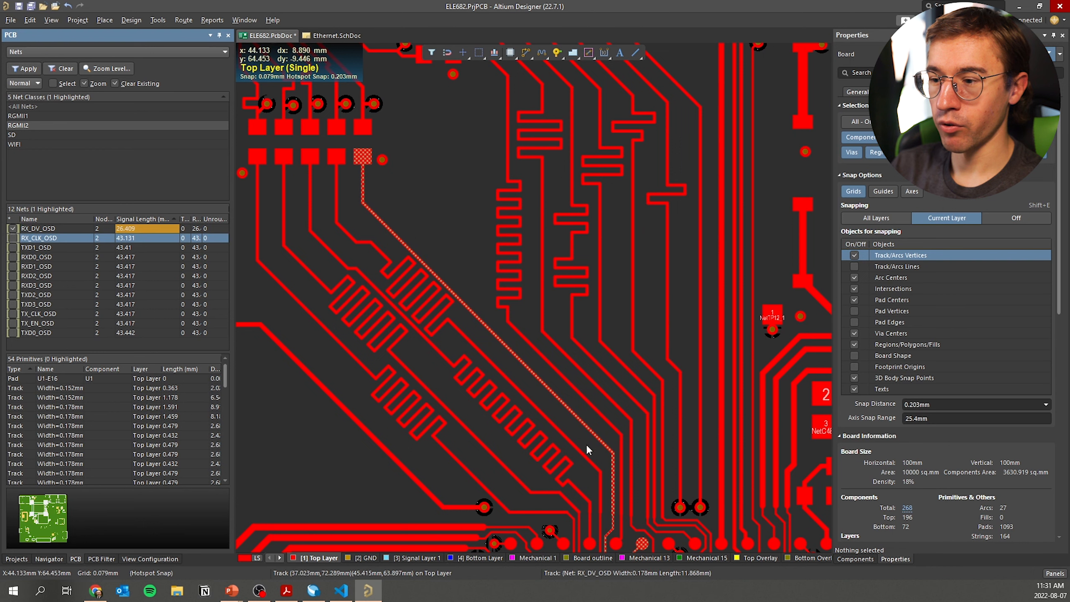
{"action": "left_click", "coordinate": [406, 247]}
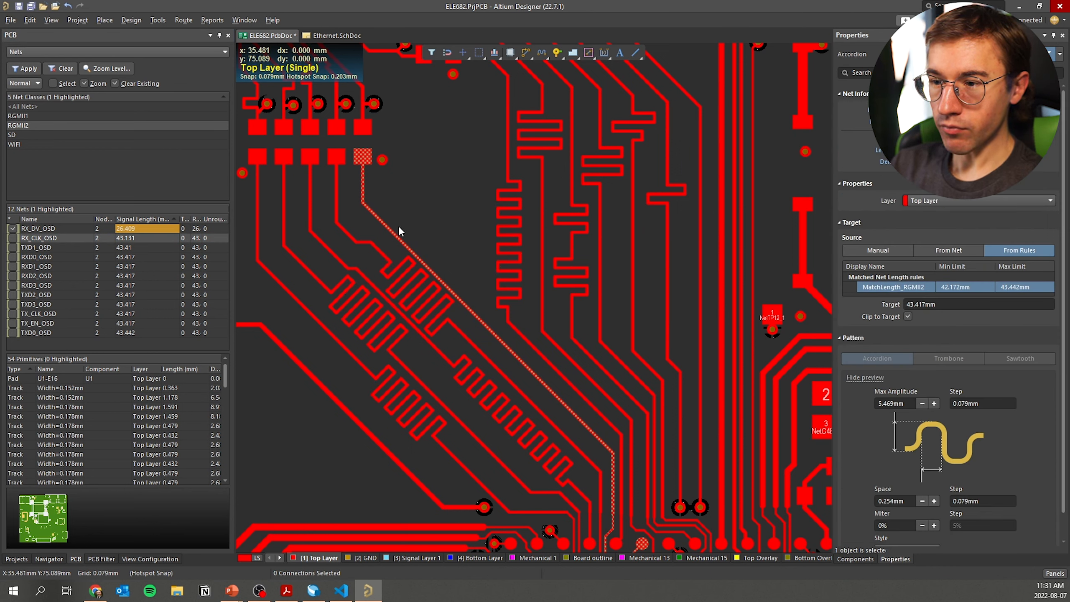
Delete RX_DV_OSD's diagonal tracks and the stubs below pad U1-F16, leaving an unrouted connection
{"action": "left_click", "coordinate": [387, 227]}
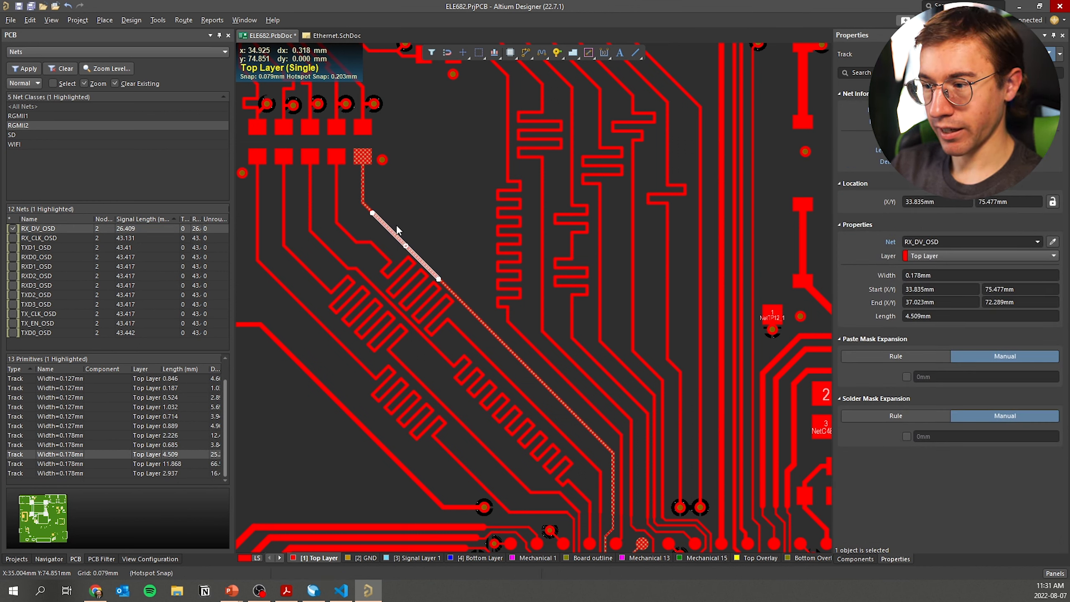
{"action": "key", "text": "Delete"}
{"action": "left_click", "coordinate": [444, 289]}
{"action": "key", "text": "Delete"}
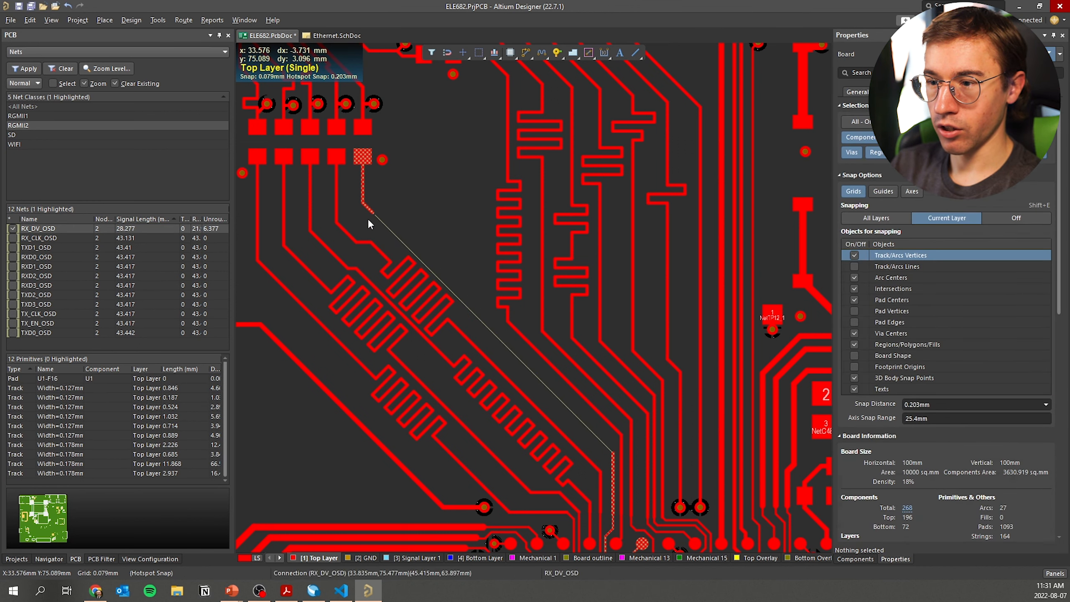
{"action": "left_click", "coordinate": [366, 207]}
{"action": "key", "text": "Delete"}
{"action": "left_click", "coordinate": [364, 195]}
{"action": "key", "text": "Delete"}
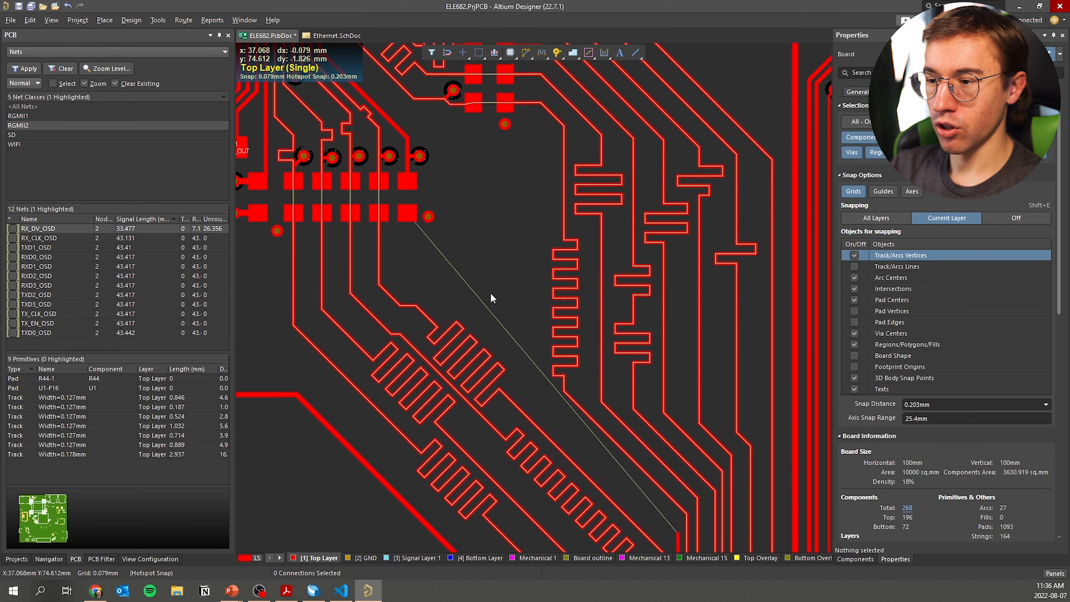
{"action": "right_click_drag", "start_coordinate": [565, 439], "coordinate": [563, 416]}
{"action": "left_click", "coordinate": [527, 51]}
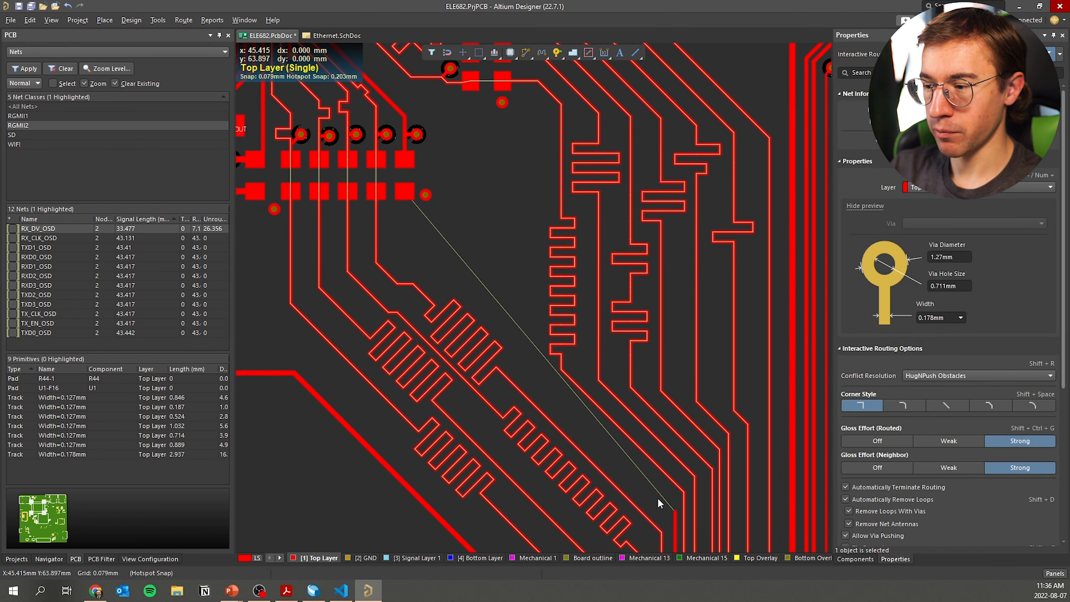
Route a single 0.178 mm diagonal track from the RX_DV_OSD track end up to its pad
{"action": "left_click", "coordinate": [676, 512]}
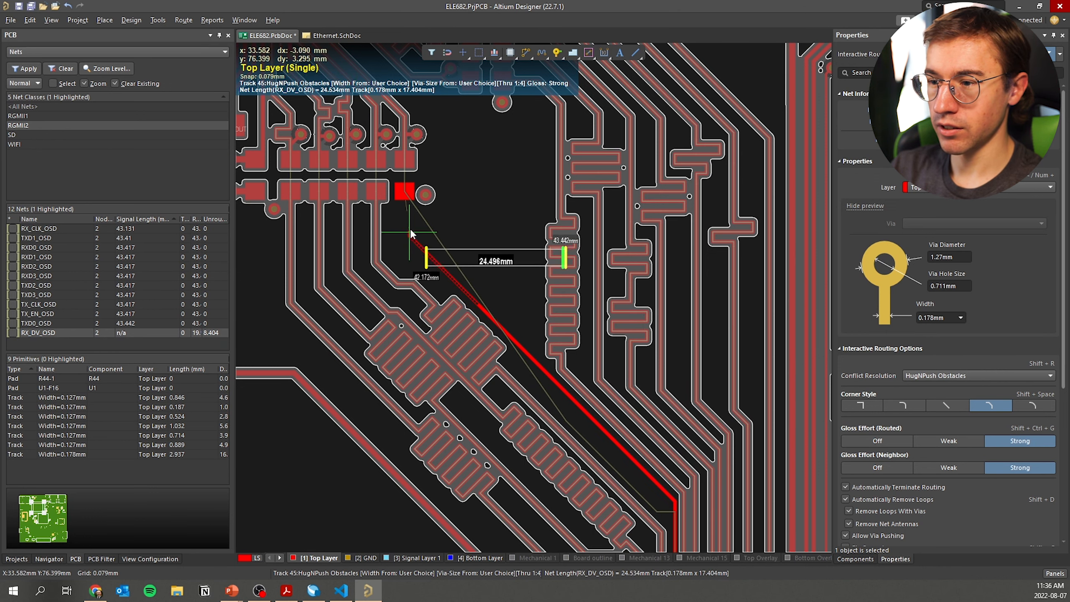
{"action": "scroll", "coordinate": [409, 228], "scroll_direction": "up", "scroll_amount": 3, "text": "ctrl"}
{"action": "key", "text": "Tab"}
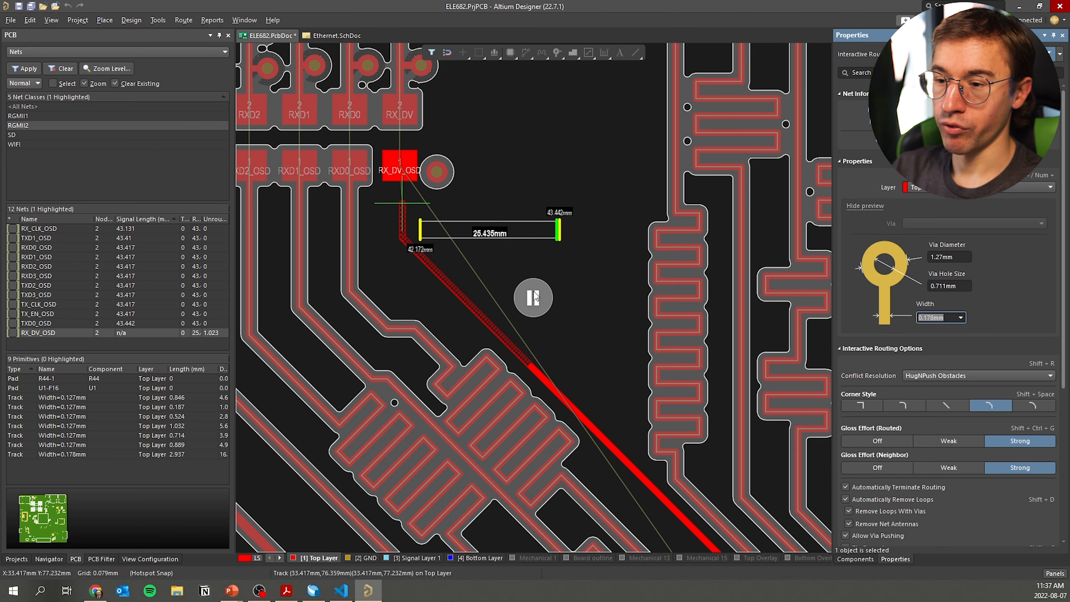
{"action": "left_click", "coordinate": [534, 292]}
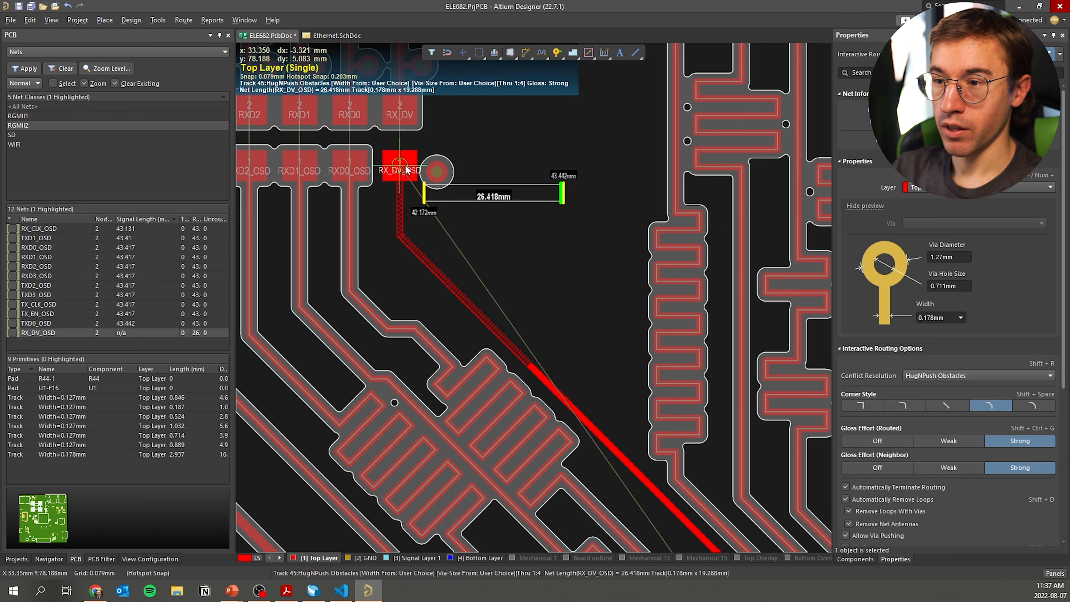
{"action": "left_click", "coordinate": [405, 165]}
{"action": "key", "text": "Escape"}
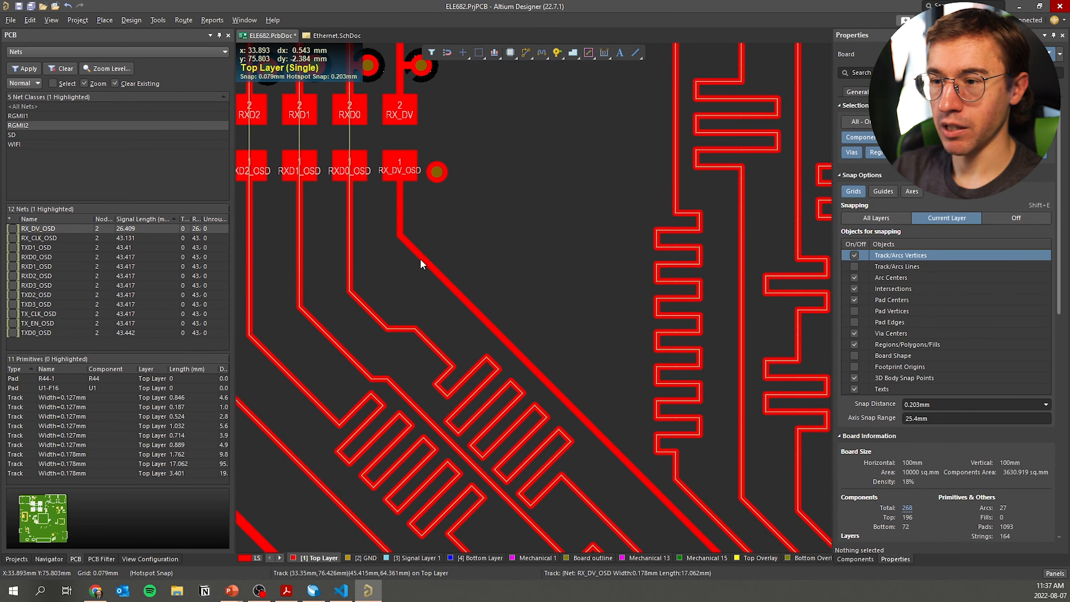
Start interactive length tuning and place an accordion meander along the RX_DV_OSD trace
{"action": "right_click", "coordinate": [543, 55]}
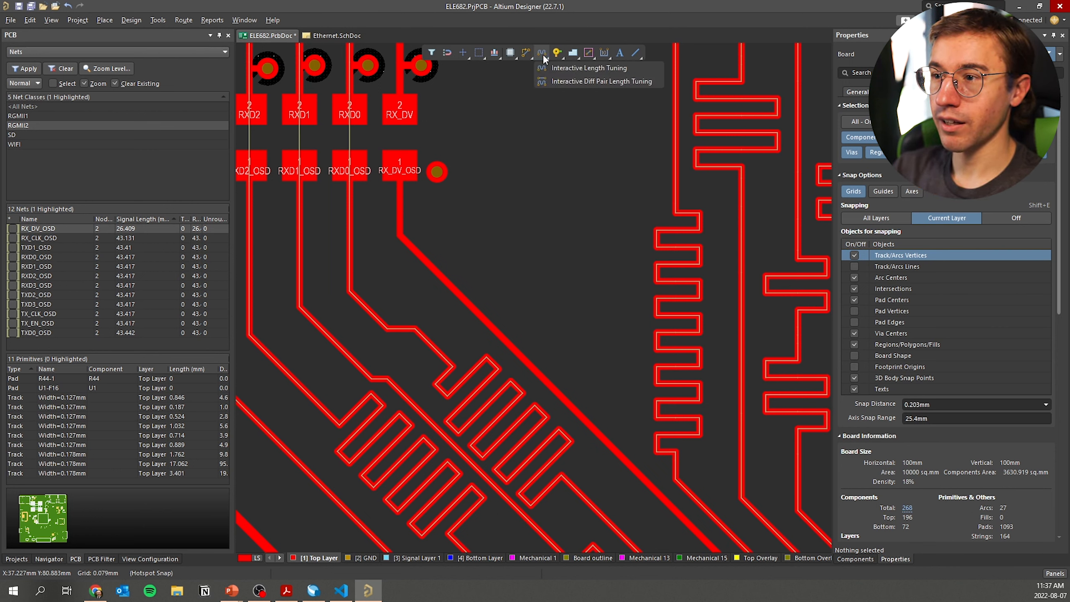
{"action": "left_click", "coordinate": [624, 69]}
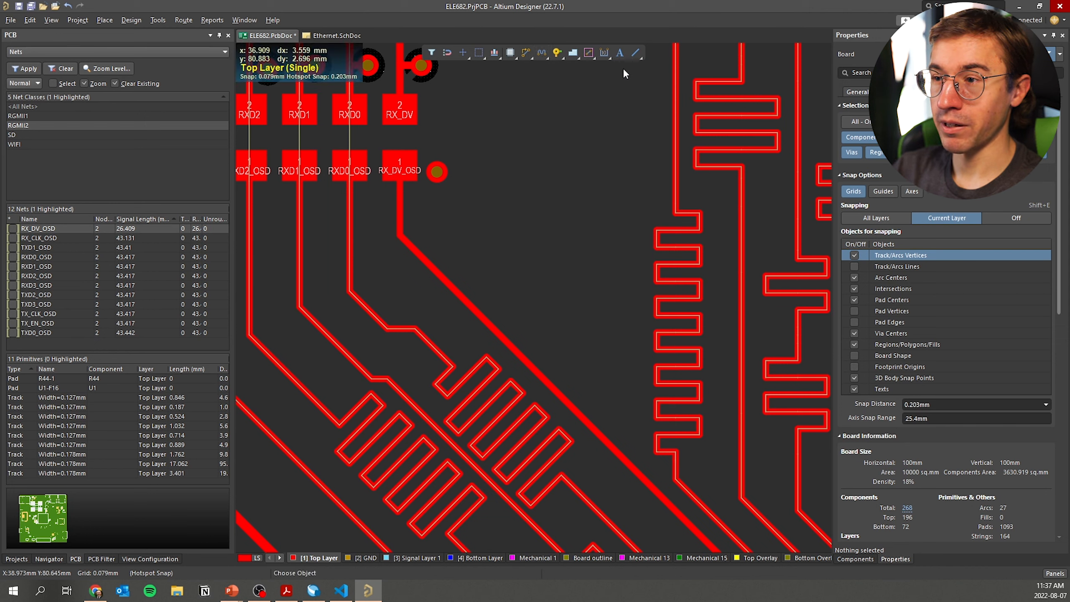
{"action": "left_click", "coordinate": [456, 291]}
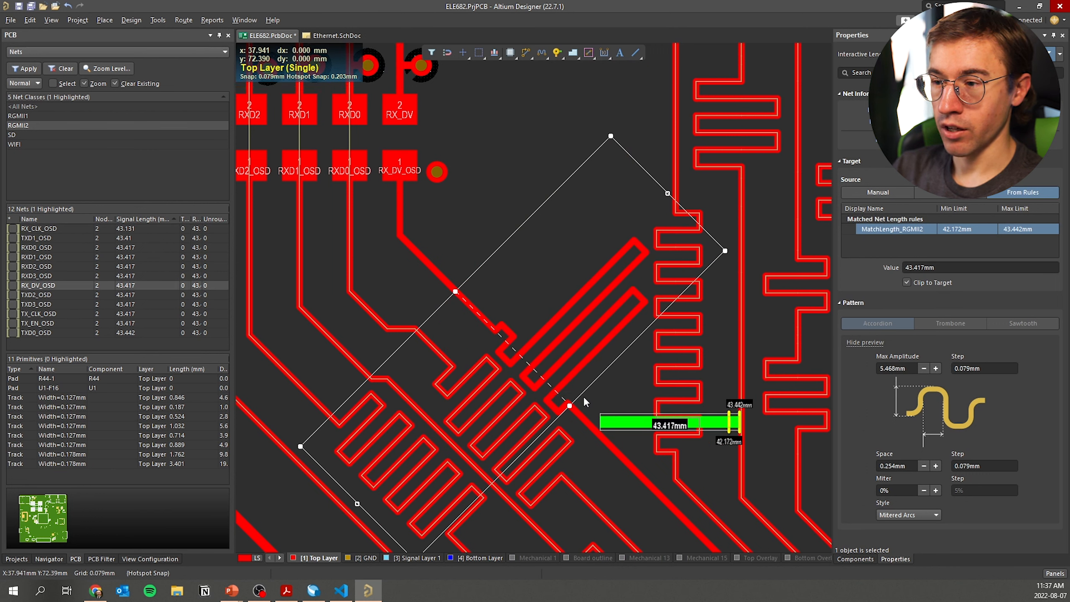
{"action": "left_click", "coordinate": [585, 402]}
{"action": "mouse_move", "coordinate": [456, 291]}
{"action": "left_mouse_down"}
{"action": "mouse_move", "coordinate": [418, 252]}
{"action": "mouse_move", "coordinate": [440, 275]}
{"action": "mouse_move", "coordinate": [395, 246]}
{"action": "mouse_move", "coordinate": [420, 255]}
{"action": "left_mouse_up"}
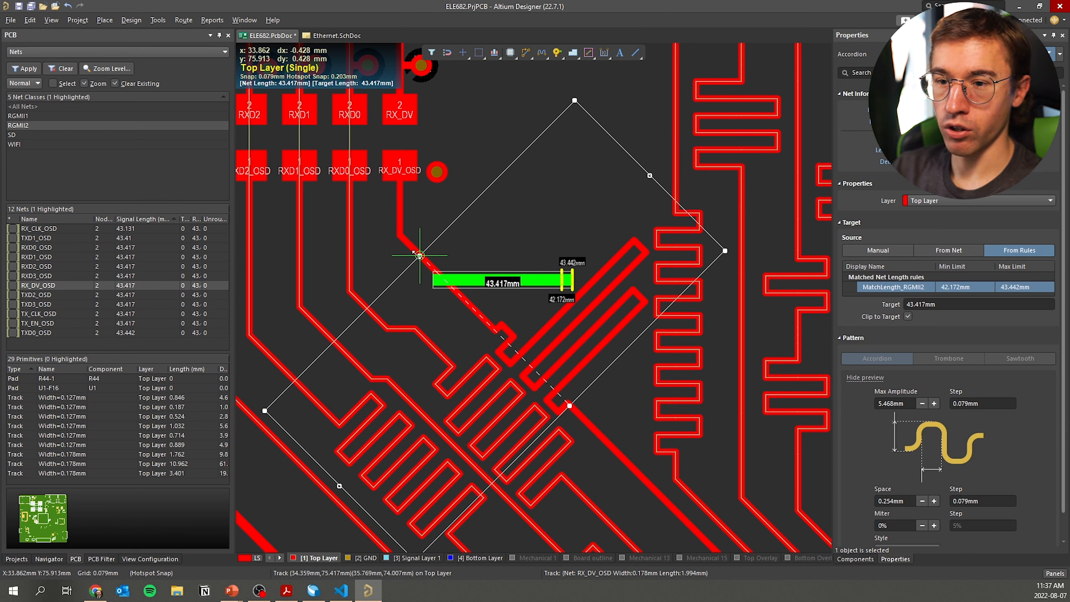
{"action": "left_click_drag", "start_coordinate": [417, 255], "coordinate": [419, 256]}
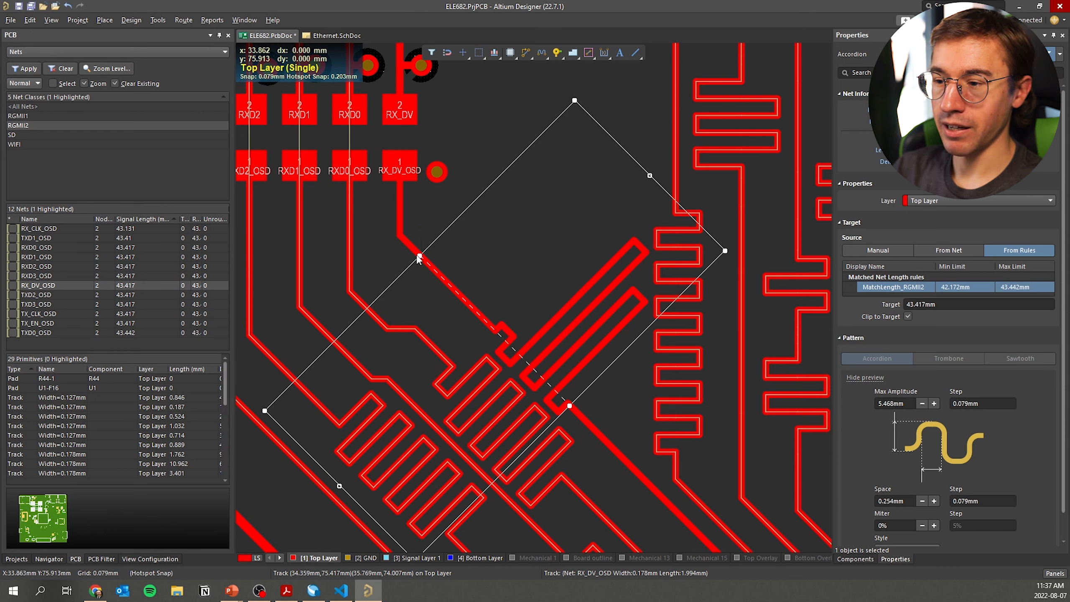
{"action": "right_click_drag", "start_coordinate": [610, 342], "coordinate": [594, 308]}
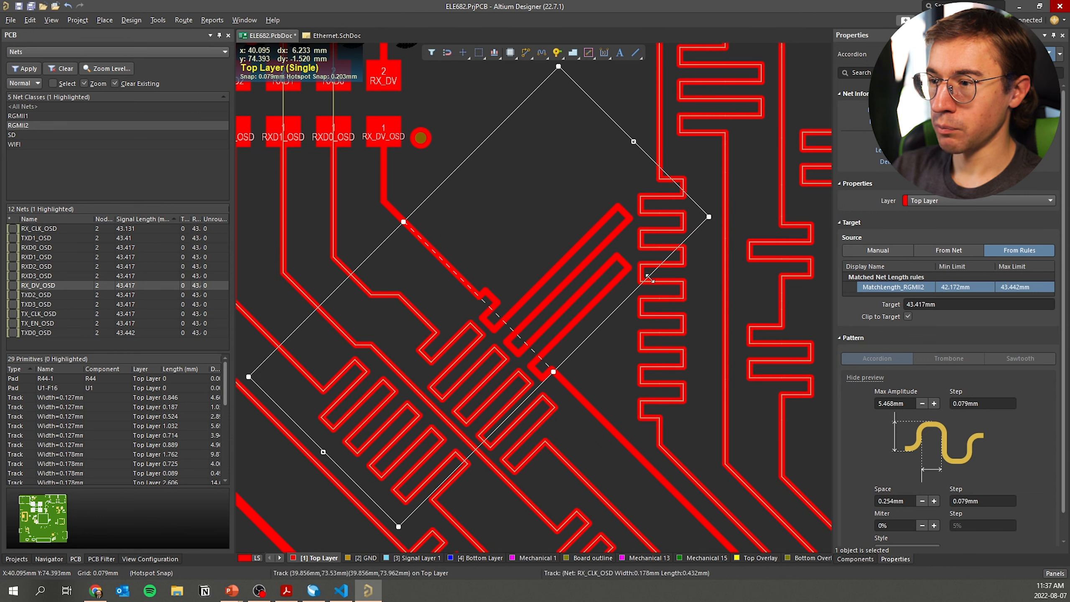
Adjust the meander's amplitude and extent until RX_DV_OSD measures 43.375 mm
{"action": "left_click_drag", "start_coordinate": [626, 150], "coordinate": [510, 266]}
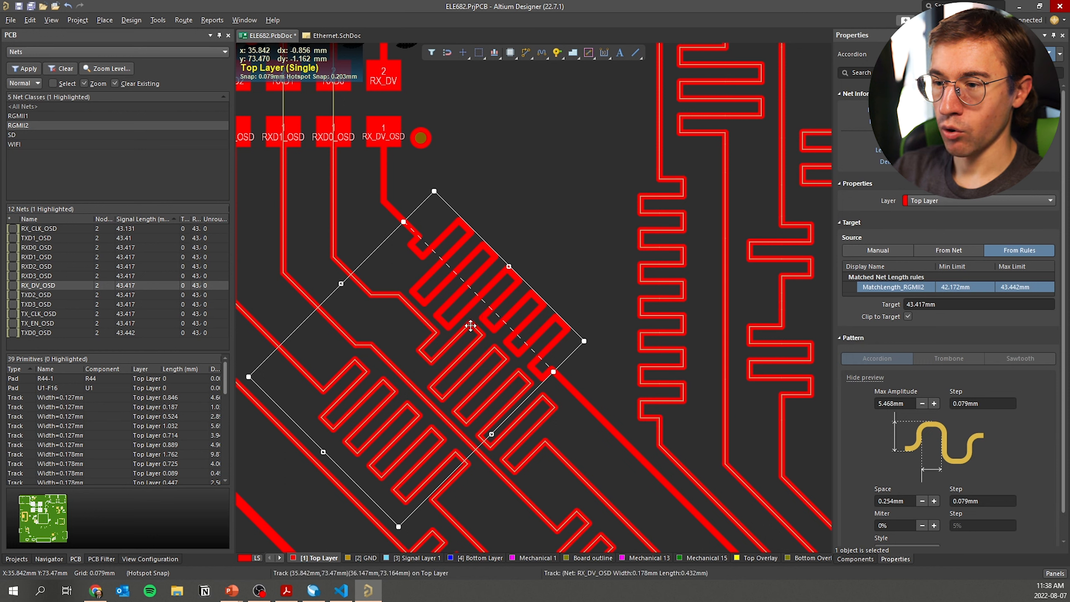
{"action": "left_click_drag", "start_coordinate": [322, 452], "coordinate": [485, 314]}
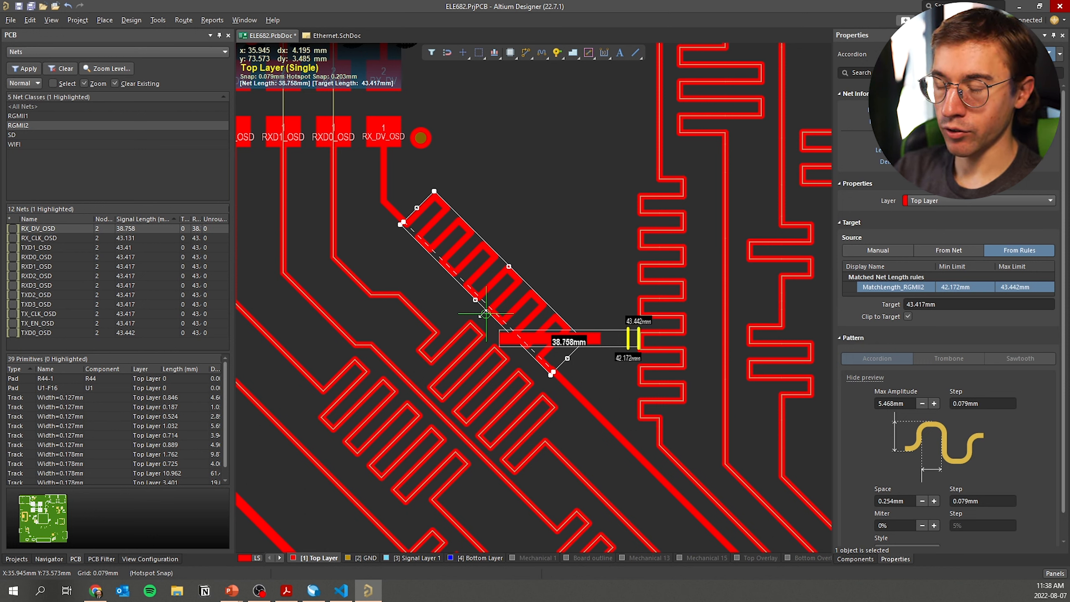
{"action": "left_click_drag", "start_coordinate": [485, 314], "coordinate": [488, 320]}
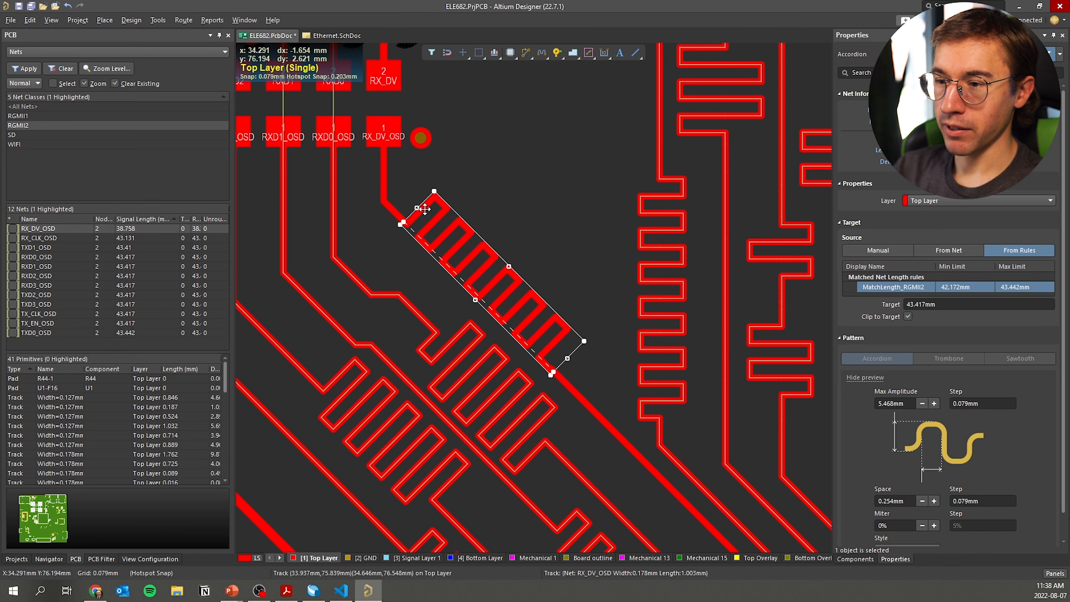
{"action": "left_click_drag", "start_coordinate": [415, 207], "coordinate": [400, 192]}
{"action": "left_click_drag", "start_coordinate": [568, 358], "coordinate": [588, 379]}
{"action": "left_click_drag", "start_coordinate": [512, 268], "coordinate": [522, 257]}
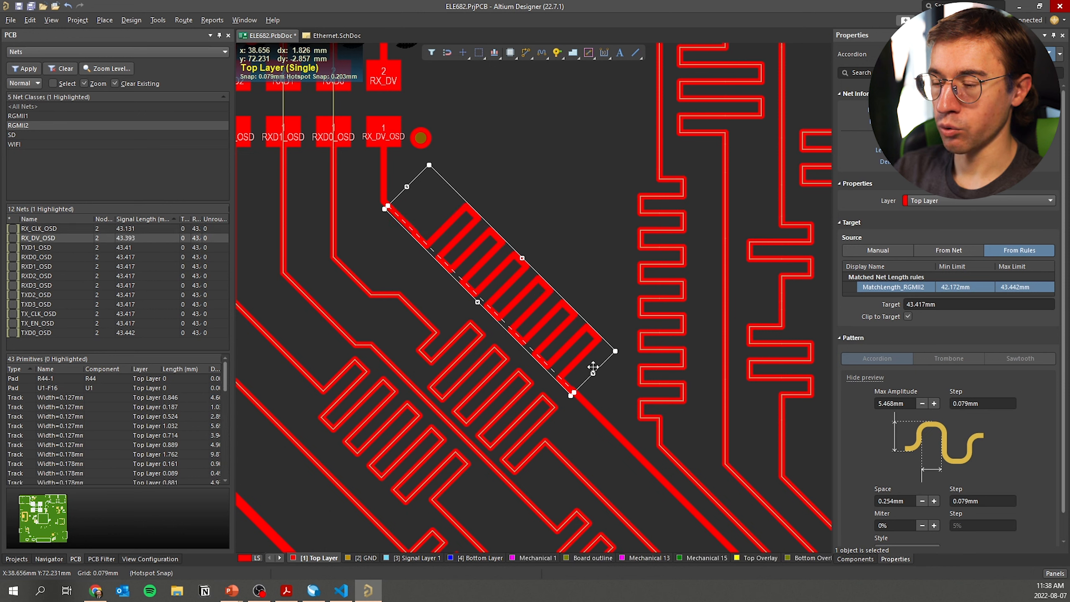
{"action": "left_click_drag", "start_coordinate": [594, 373], "coordinate": [572, 351]}
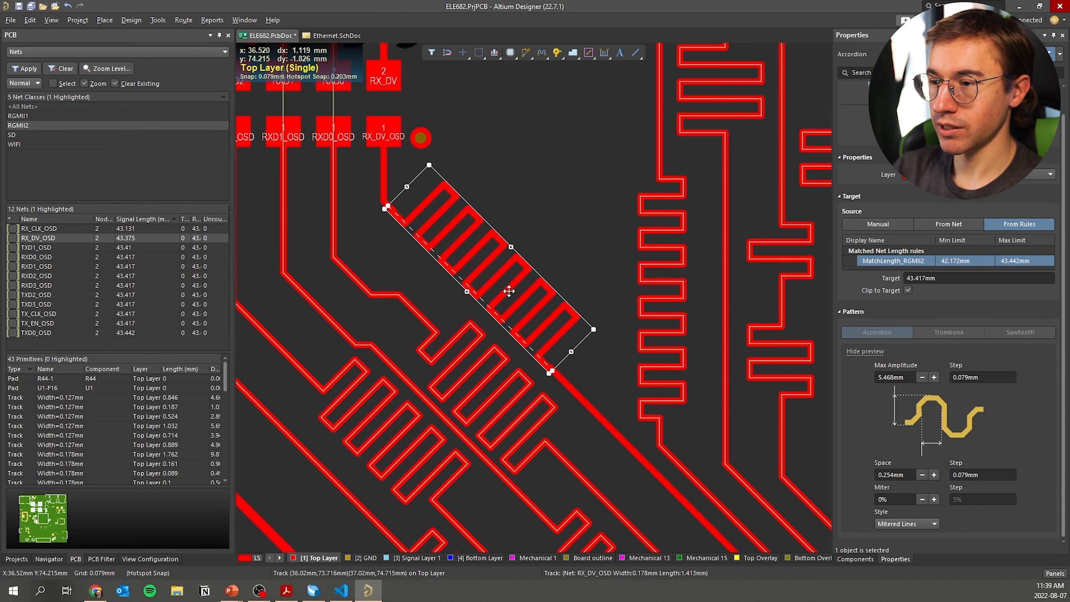
Switch the RX_DV_OSD accordion to Rounded bends and raise the radius to 0.413 mm
{"action": "left_click", "coordinate": [935, 524]}
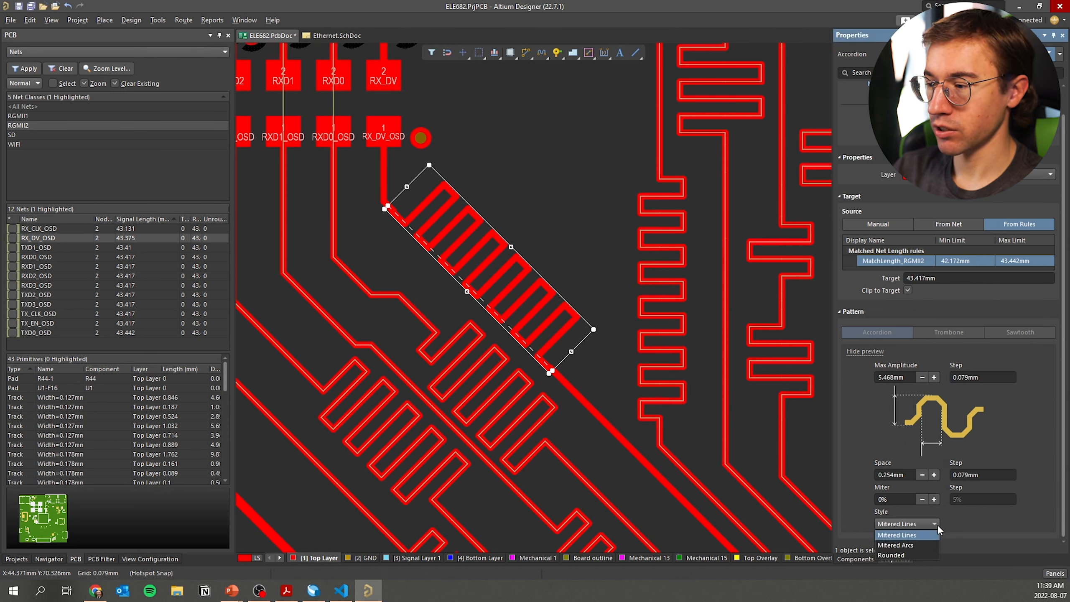
{"action": "left_click", "coordinate": [906, 555]}
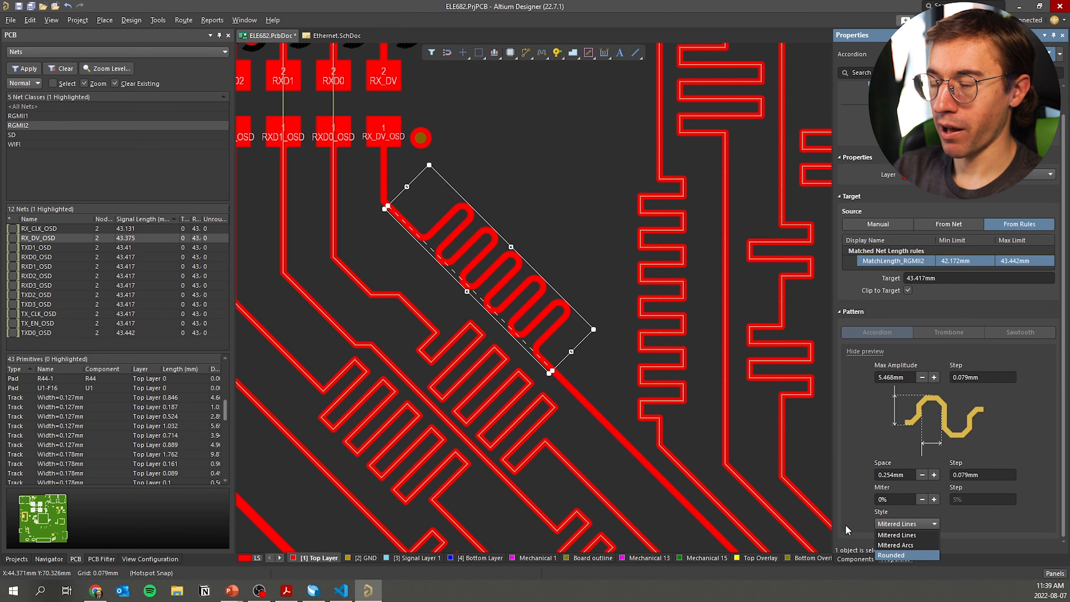
{"action": "mouse_move", "coordinate": [511, 247]}
{"action": "left_mouse_down"}
{"action": "mouse_move", "coordinate": [535, 234]}
{"action": "mouse_move", "coordinate": [523, 247]}
{"action": "left_mouse_up"}
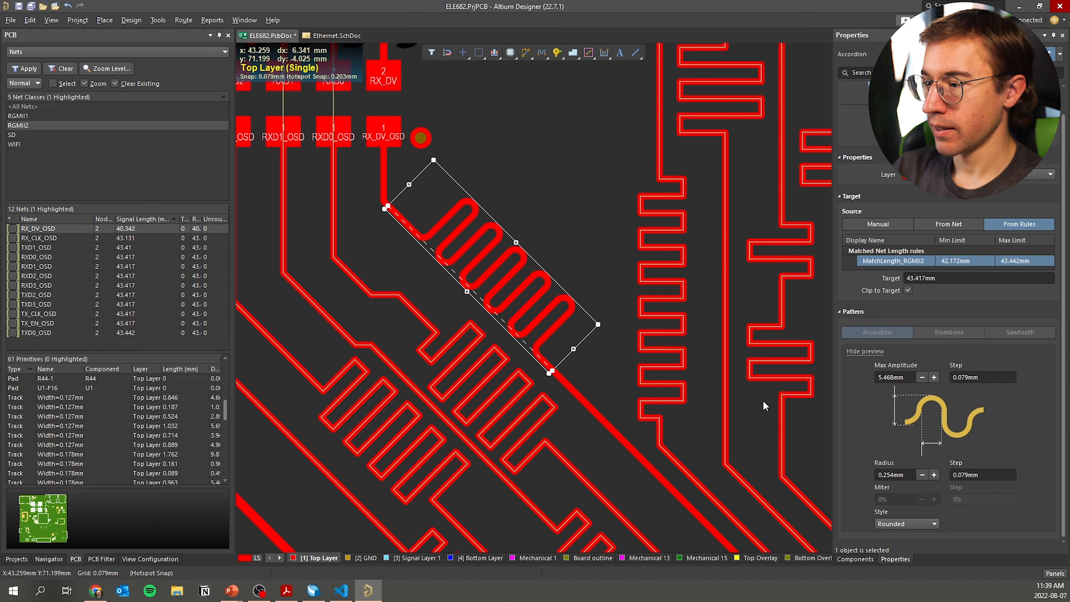
{"action": "left_click", "coordinate": [935, 474]}
{"action": "left_click", "coordinate": [935, 474]}
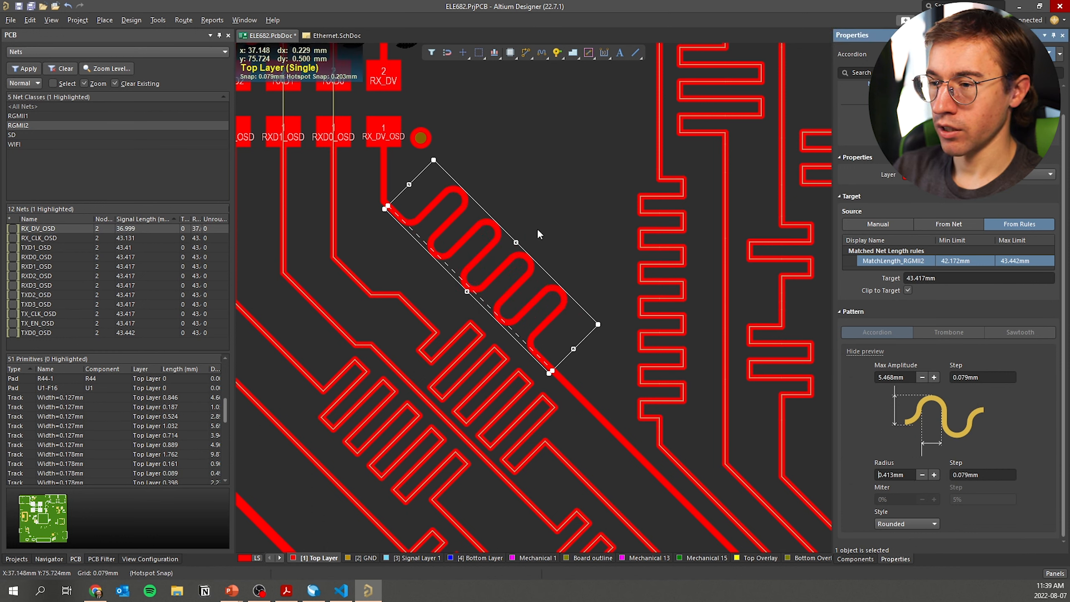
Stretch the rounded accordion to bring RX_DV_OSD back to 43.379 mm
{"action": "left_click_drag", "start_coordinate": [573, 349], "coordinate": [581, 355]}
{"action": "left_click_drag", "start_coordinate": [520, 244], "coordinate": [542, 223]}
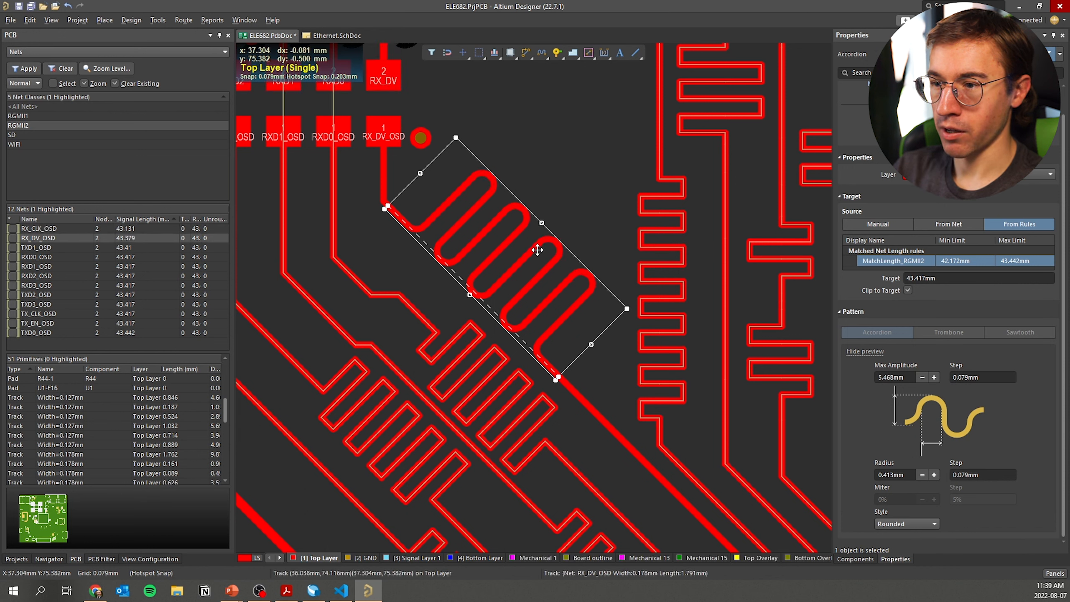
{"action": "left_click", "coordinate": [132, 228]}
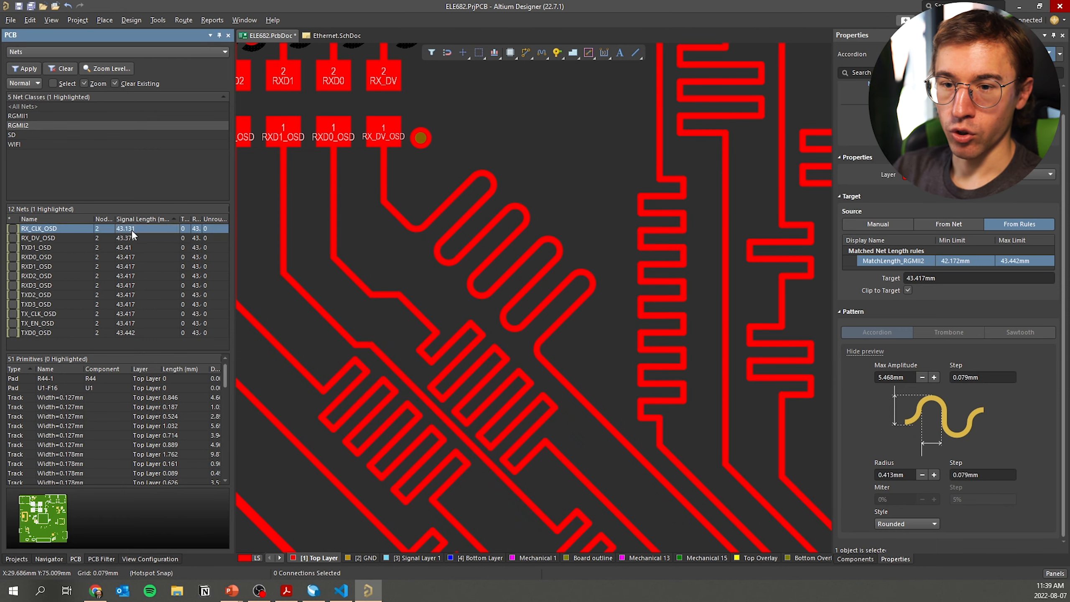
{"action": "left_click", "coordinate": [140, 332], "text": "shift"}
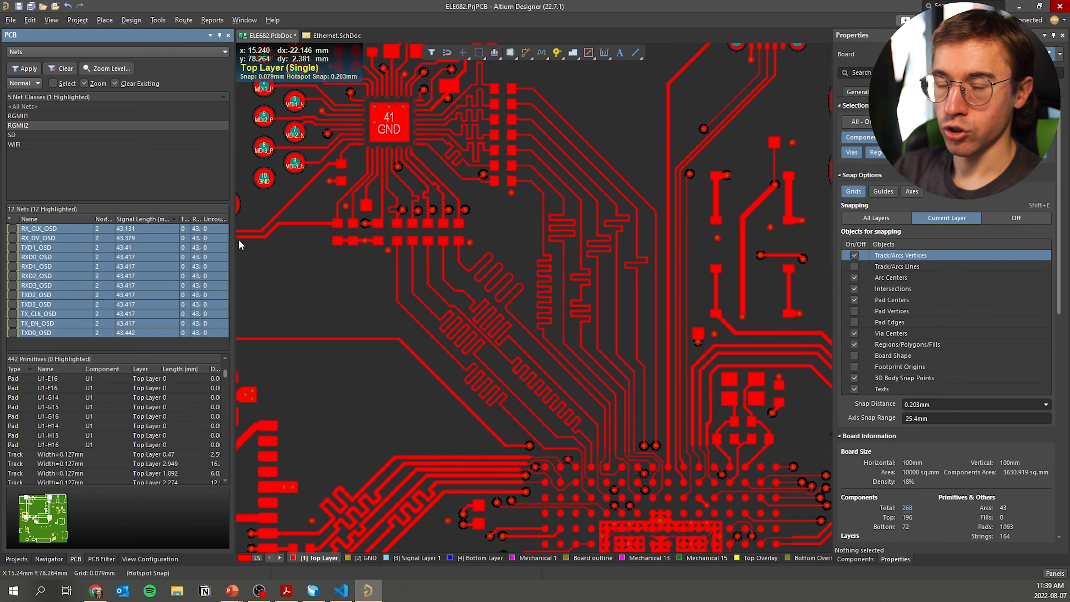
{"action": "scroll", "coordinate": [508, 268], "scroll_direction": "up", "scroll_amount": 2, "text": "ctrl"}
{"action": "scroll", "coordinate": [491, 291], "scroll_direction": "up", "scroll_amount": 3, "text": "ctrl"}
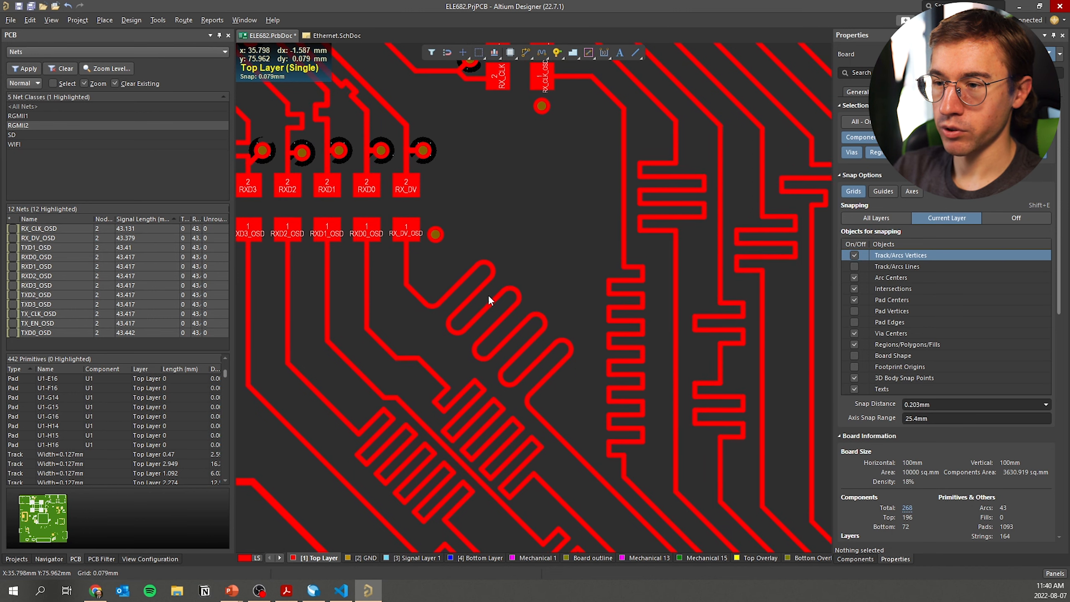
{"action": "scroll", "coordinate": [491, 291], "scroll_direction": "down", "scroll_amount": 3, "text": "ctrl"}
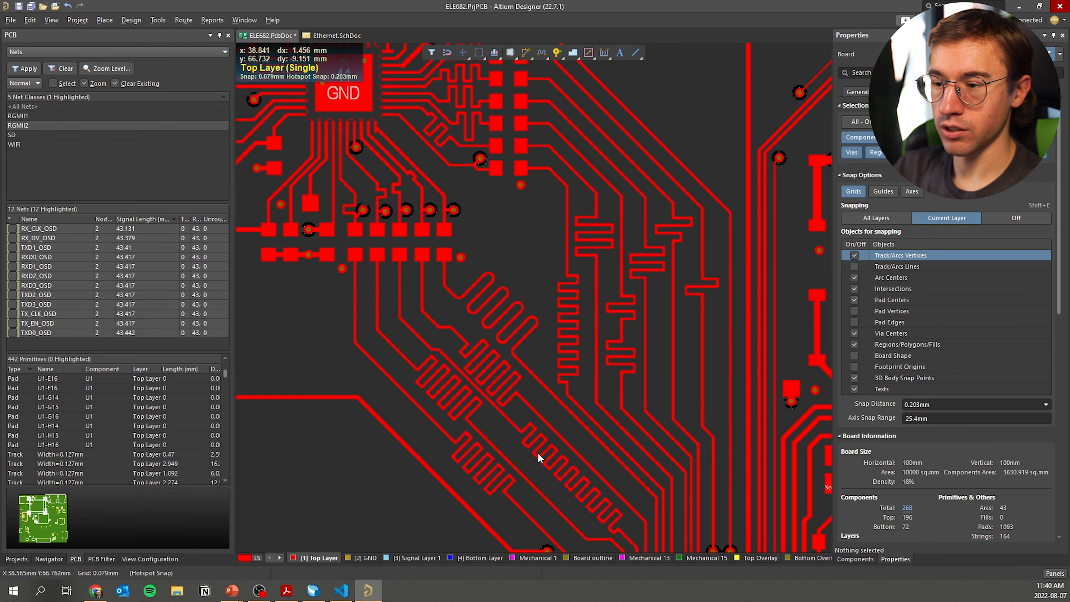
{"action": "right_click_drag", "start_coordinate": [575, 443], "coordinate": [573, 378]}
{"action": "scroll", "coordinate": [573, 379], "scroll_direction": "down", "scroll_amount": 1, "text": "ctrl"}
{"action": "right_click_drag", "start_coordinate": [544, 332], "coordinate": [534, 364]}
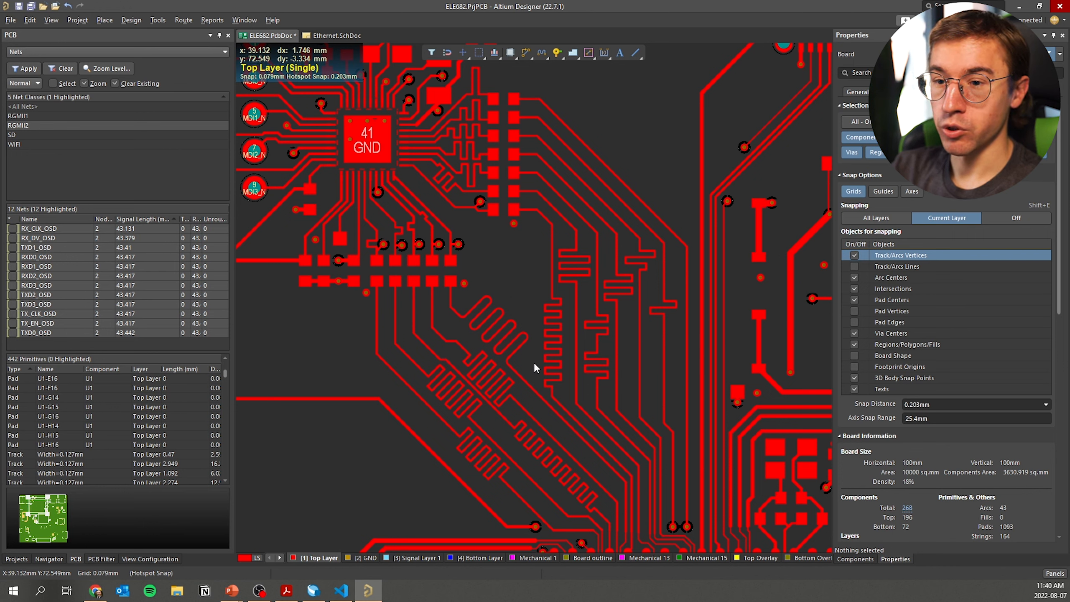
{"action": "left_click", "coordinate": [136, 255]}
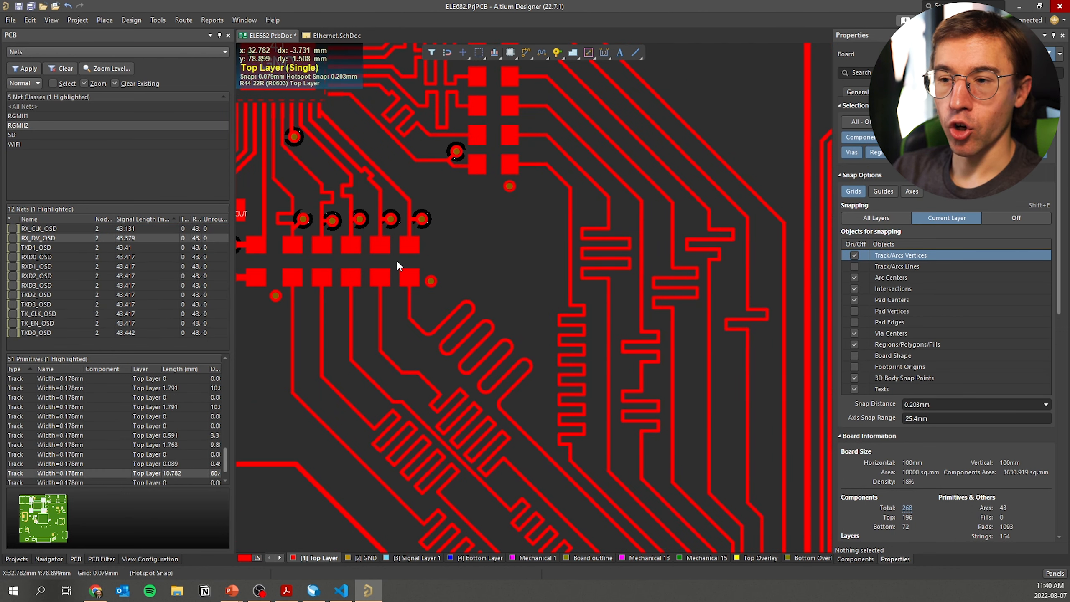
{"action": "left_click", "coordinate": [455, 374]}
{"action": "scroll", "coordinate": [453, 376], "scroll_direction": "up", "scroll_amount": 2, "text": "ctrl"}
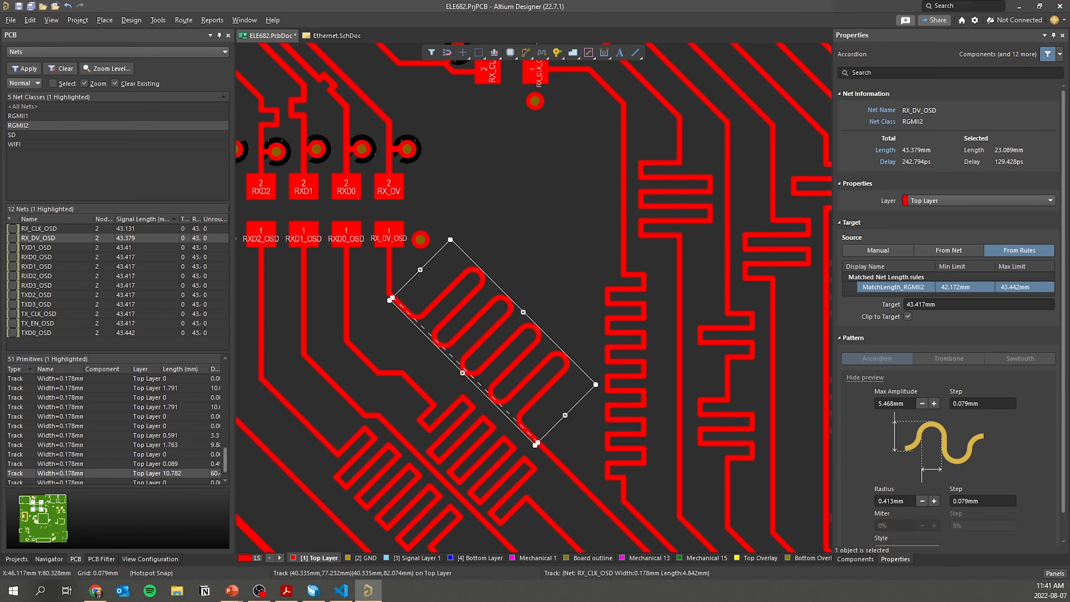
{"action": "left_click", "coordinate": [639, 296]}
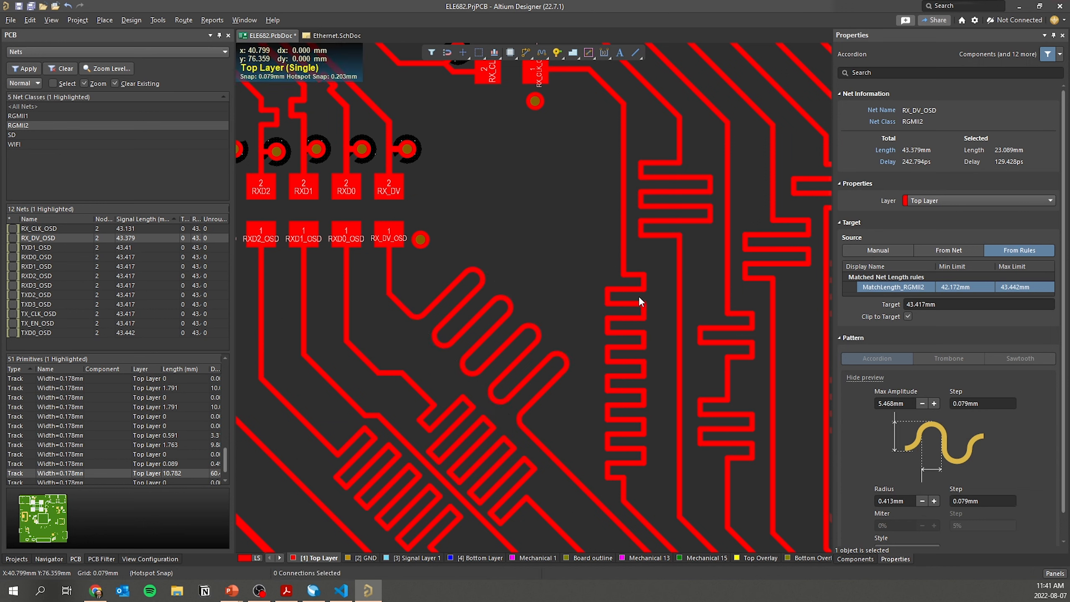
{"action": "left_click", "coordinate": [639, 291]}
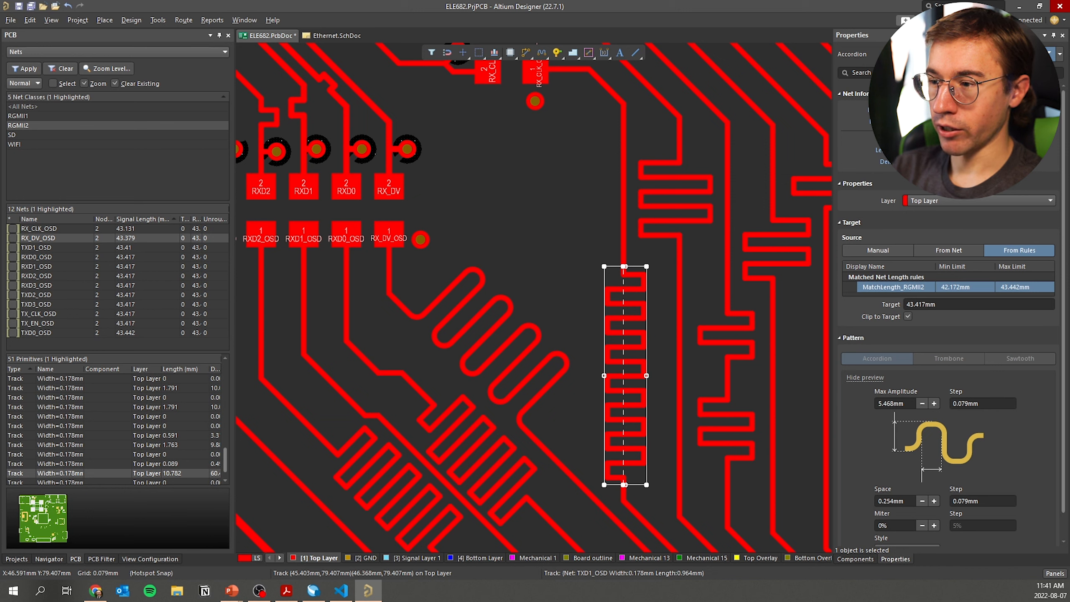
{"action": "key", "text": "Delete"}
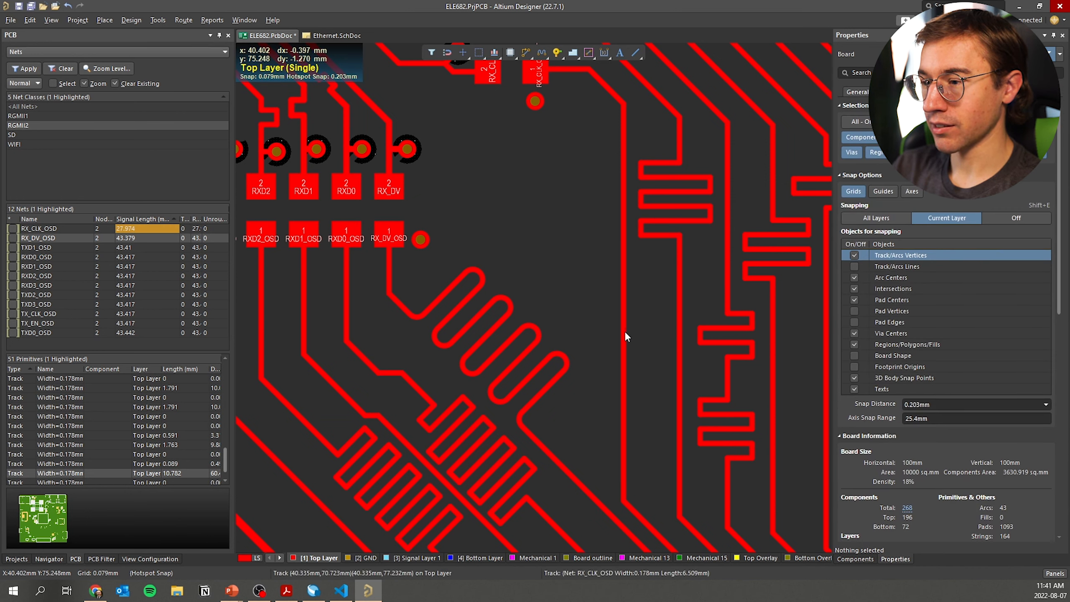
{"action": "key", "text": "Tab"}
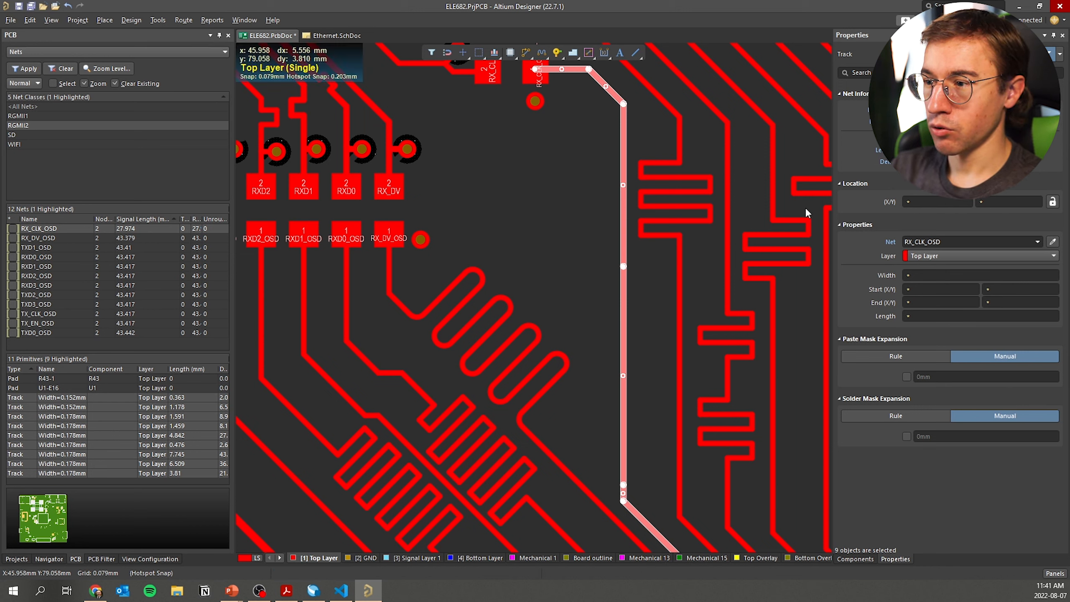
{"action": "key", "text": "ctrl+z"}
{"action": "left_click", "coordinate": [627, 340]}
{"action": "left_click", "coordinate": [640, 333]}
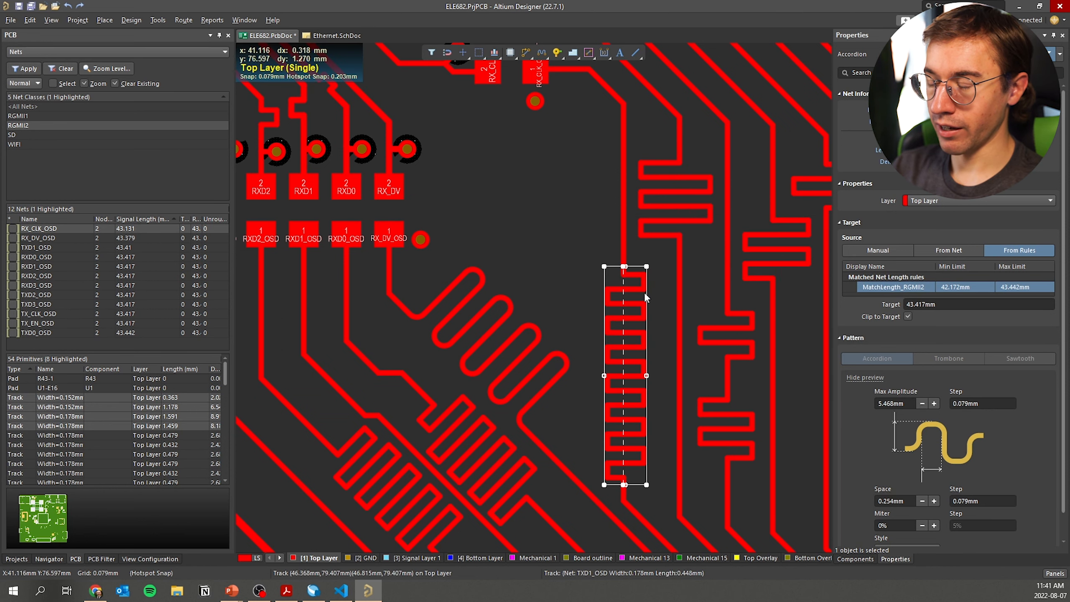
{"action": "left_click", "coordinate": [562, 292]}
{"action": "left_click", "coordinate": [572, 261]}
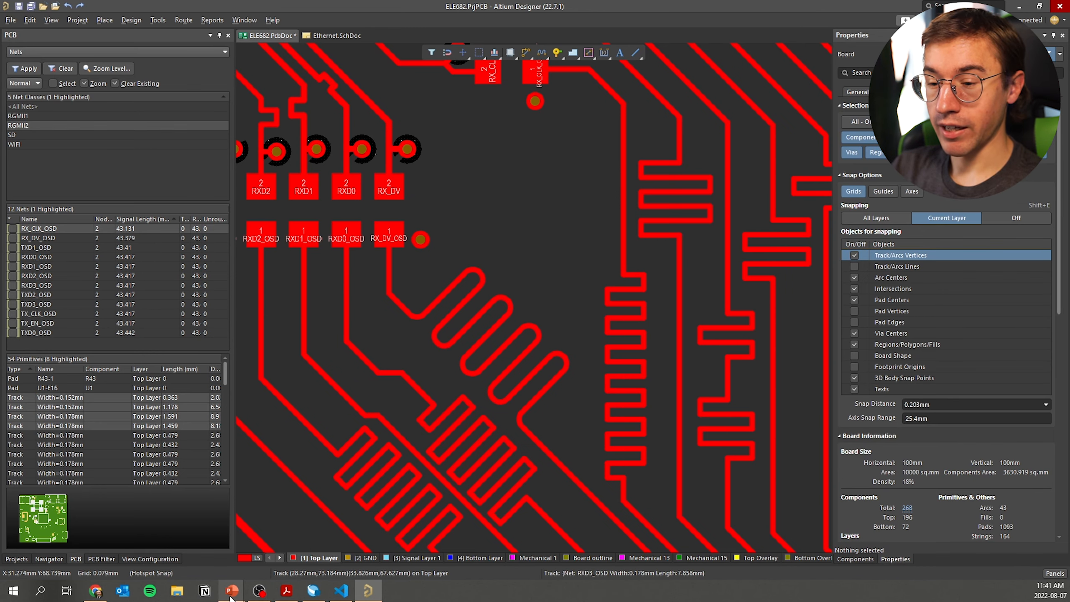
Return to the PowerPoint slideshow and advance to the 'Exemples d'application' meander examples slide
{"action": "mouse_move", "coordinate": [232, 591]}
{"action": "left_click", "coordinate": [319, 528]}
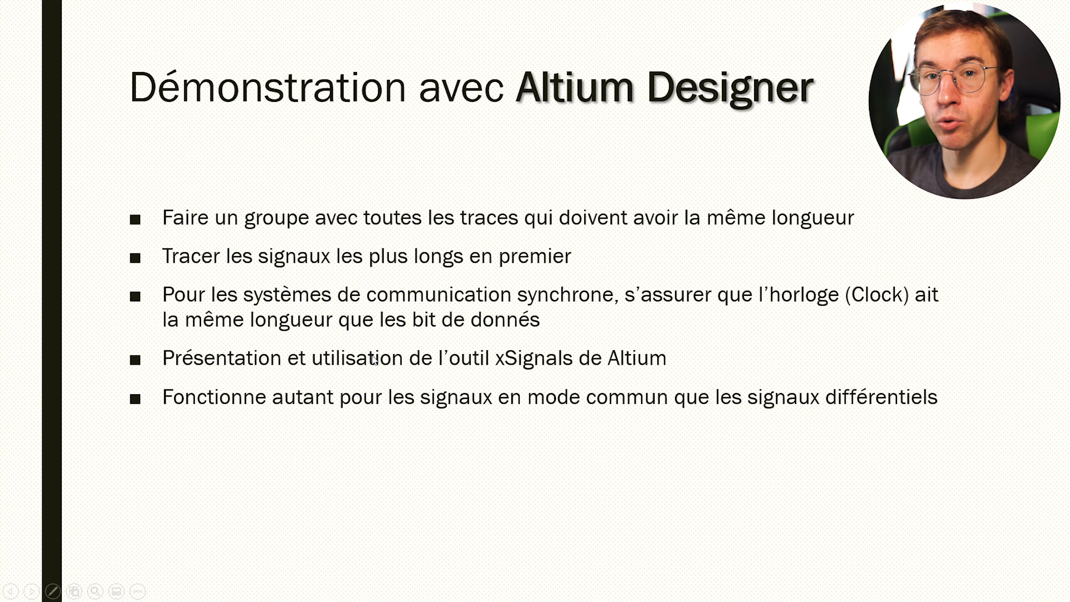
{"action": "left_click", "coordinate": [374, 359]}
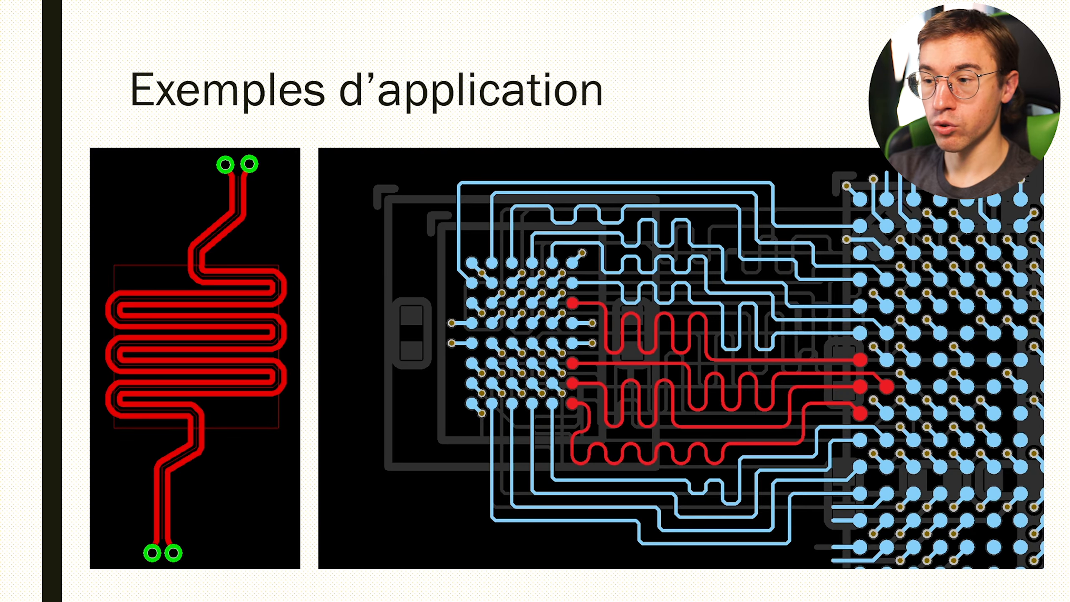